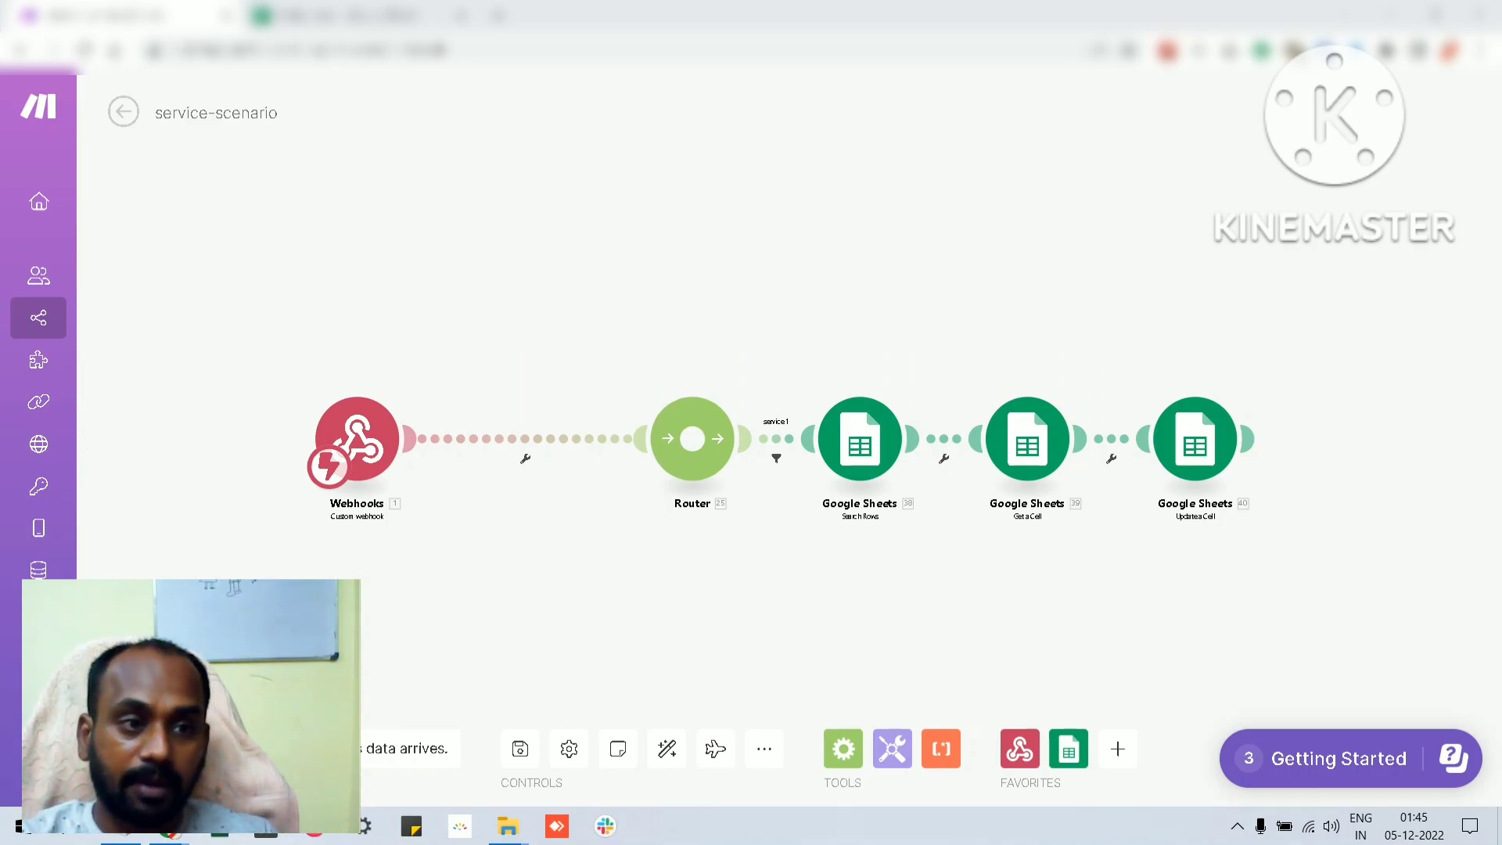
Save the pending changes to service-scenario and return to the list of all scenarios
mouse_move(40, 163)
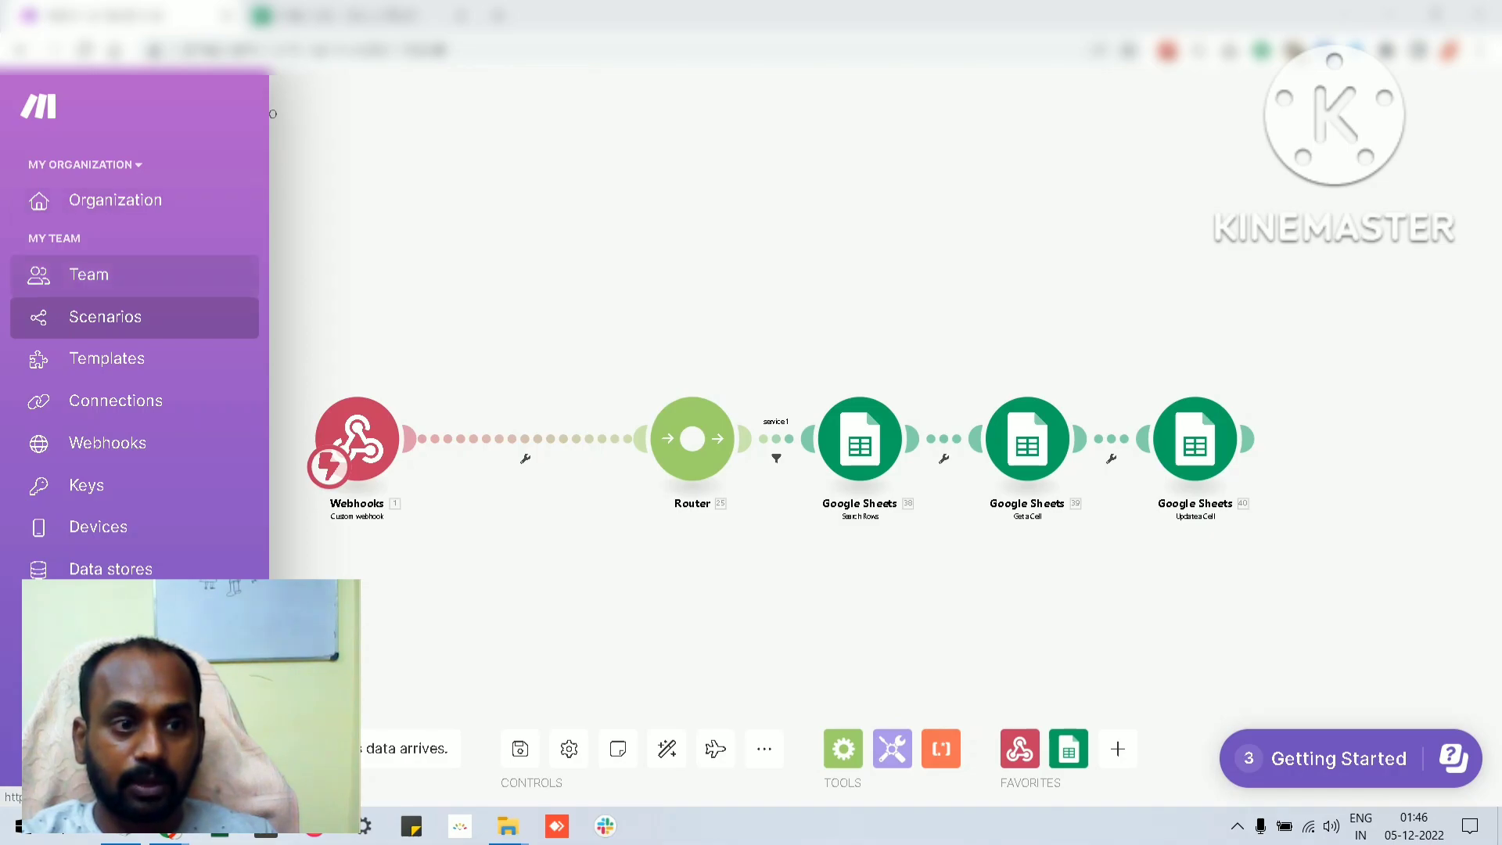
left_click(78, 276)
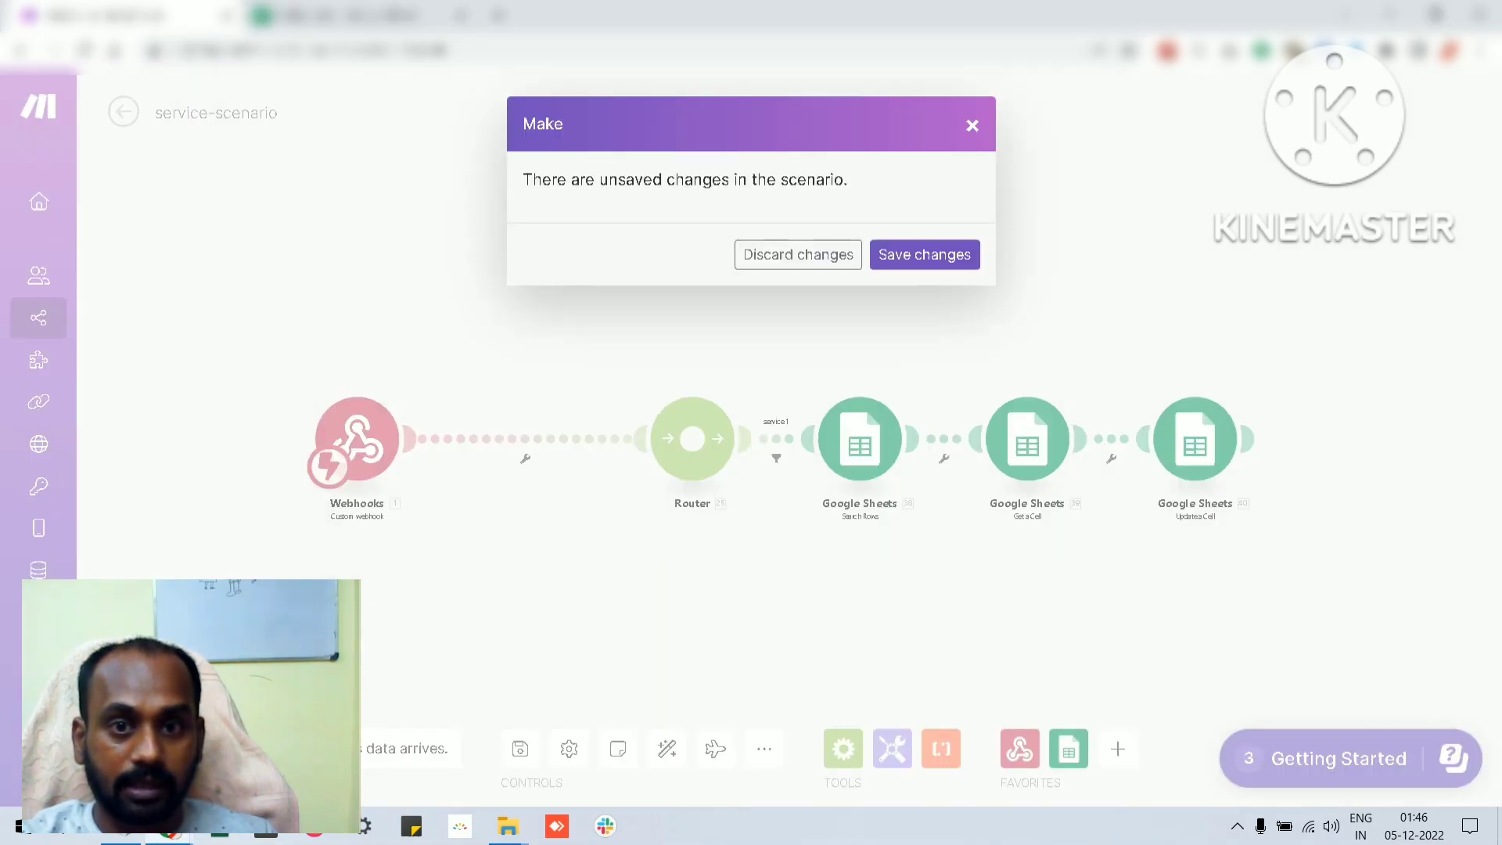
left_click(972, 125)
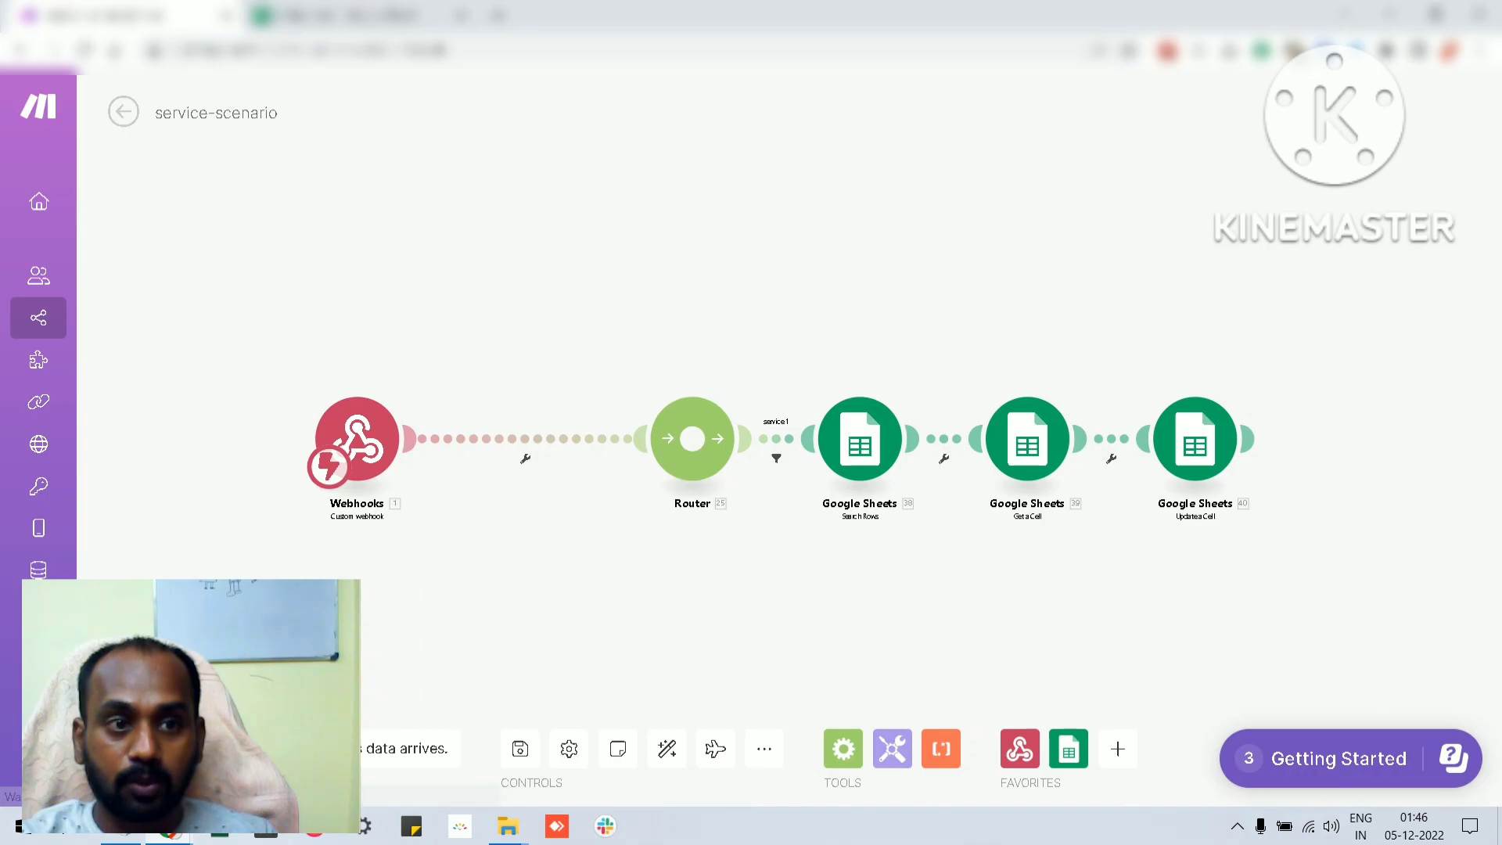
left_click(124, 112)
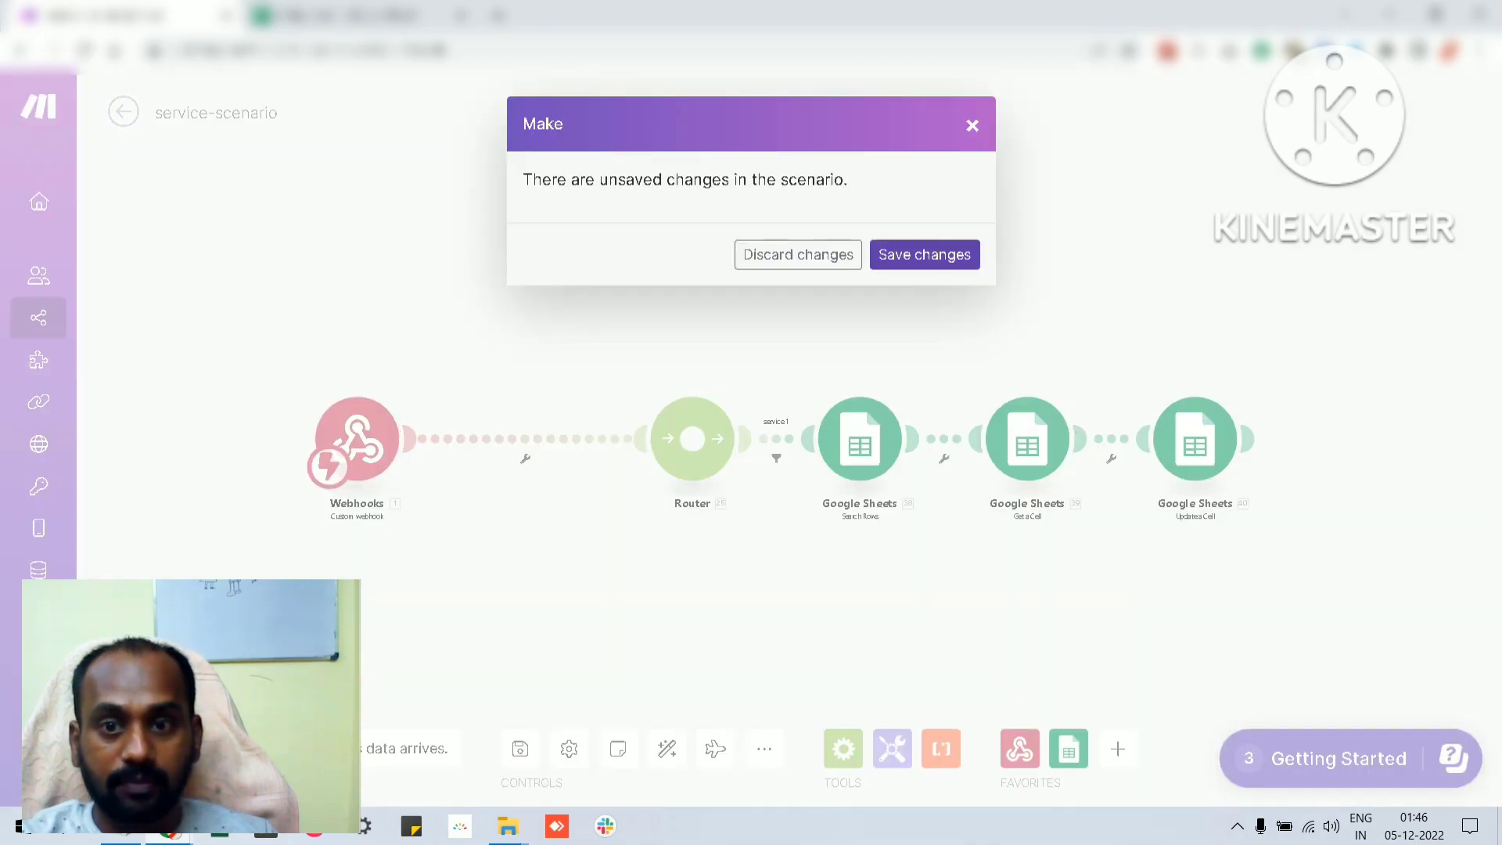
left_click(926, 255)
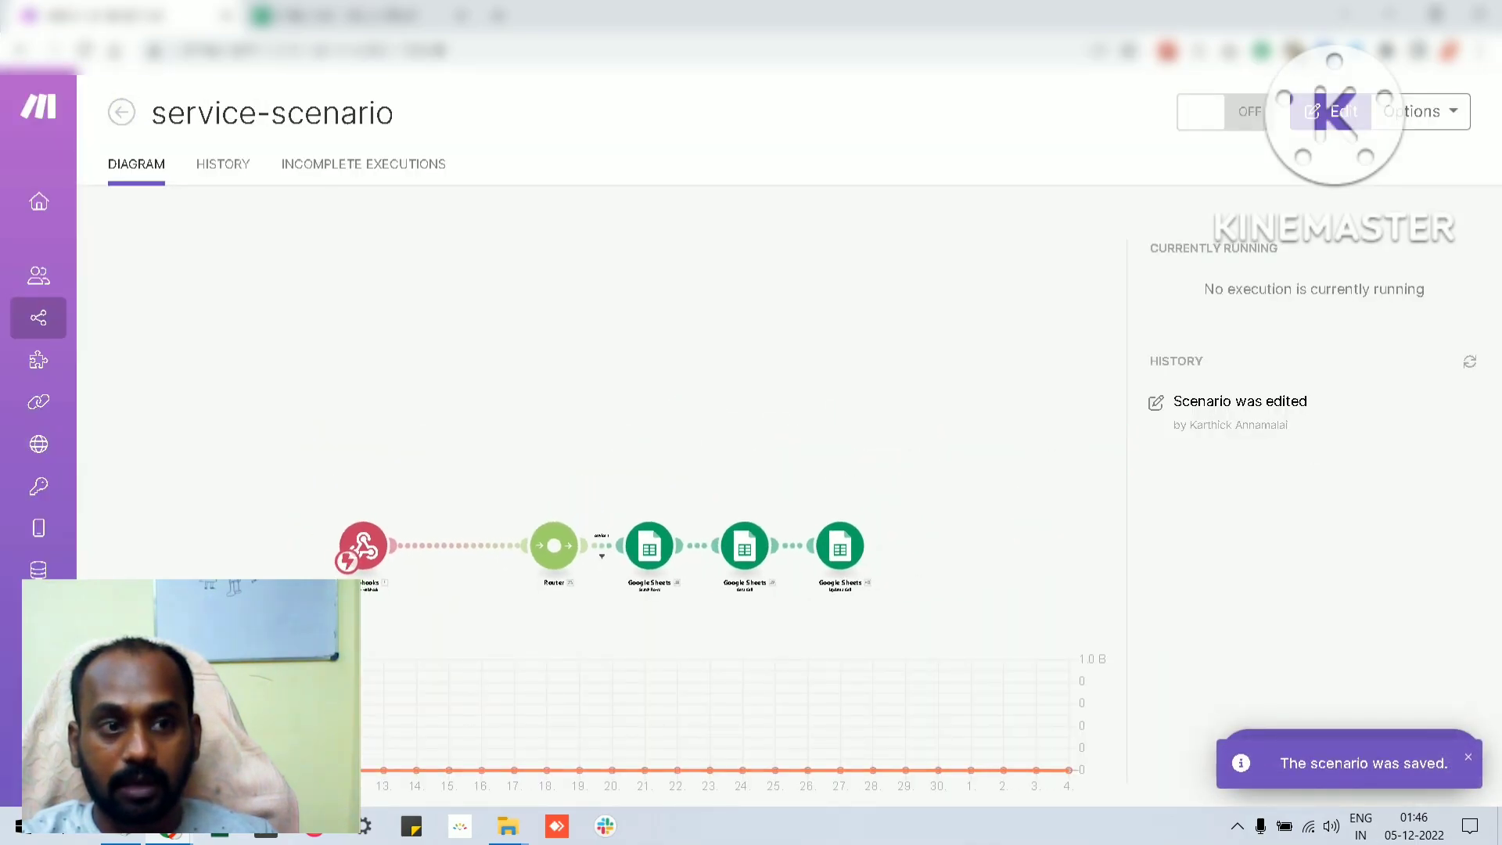
left_click(122, 112)
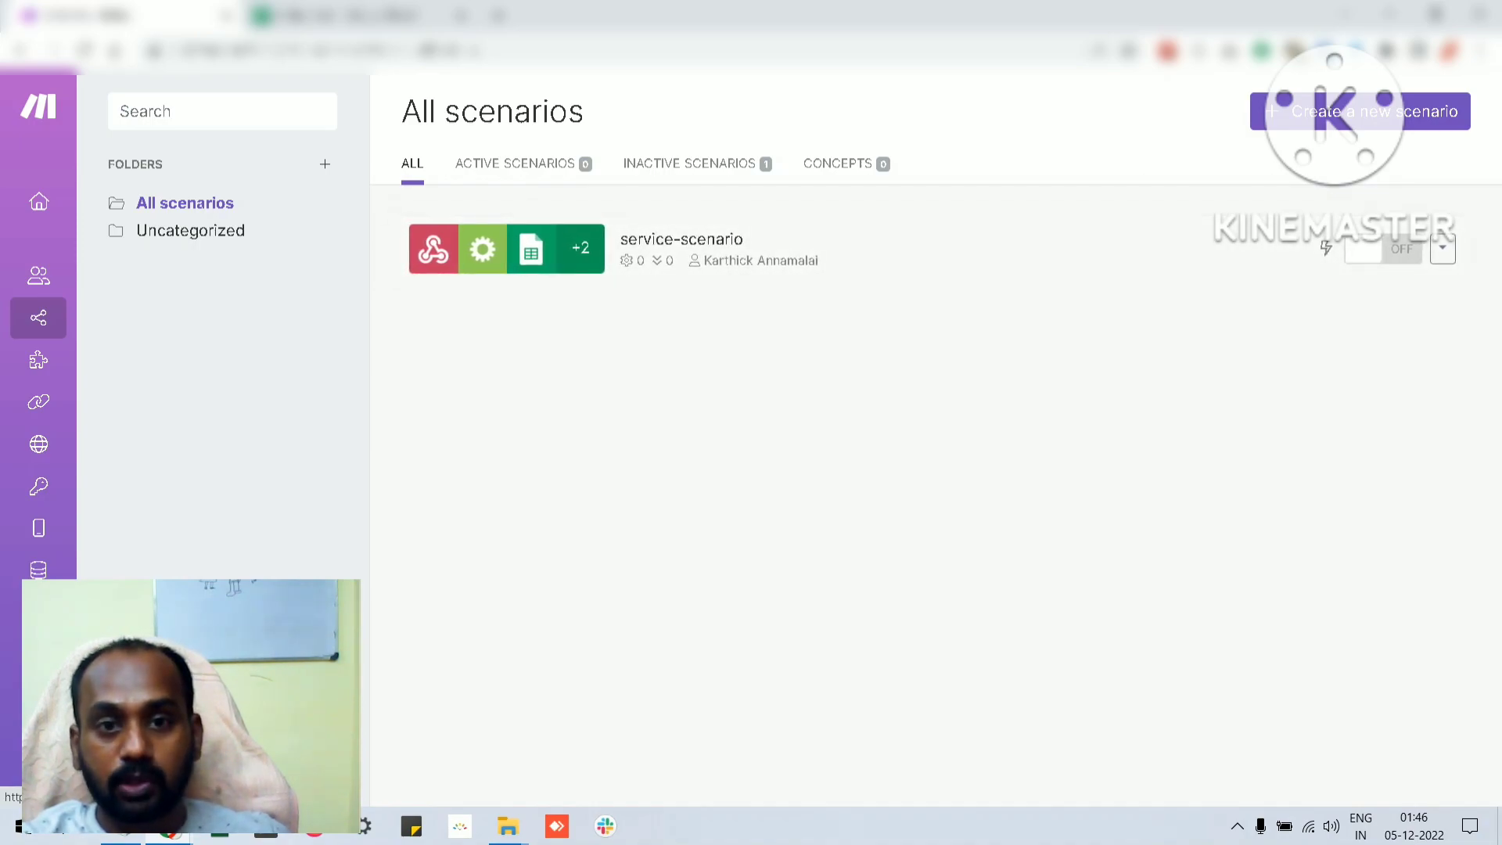
Review the team's existing connections and webhooks
mouse_move(40, 331)
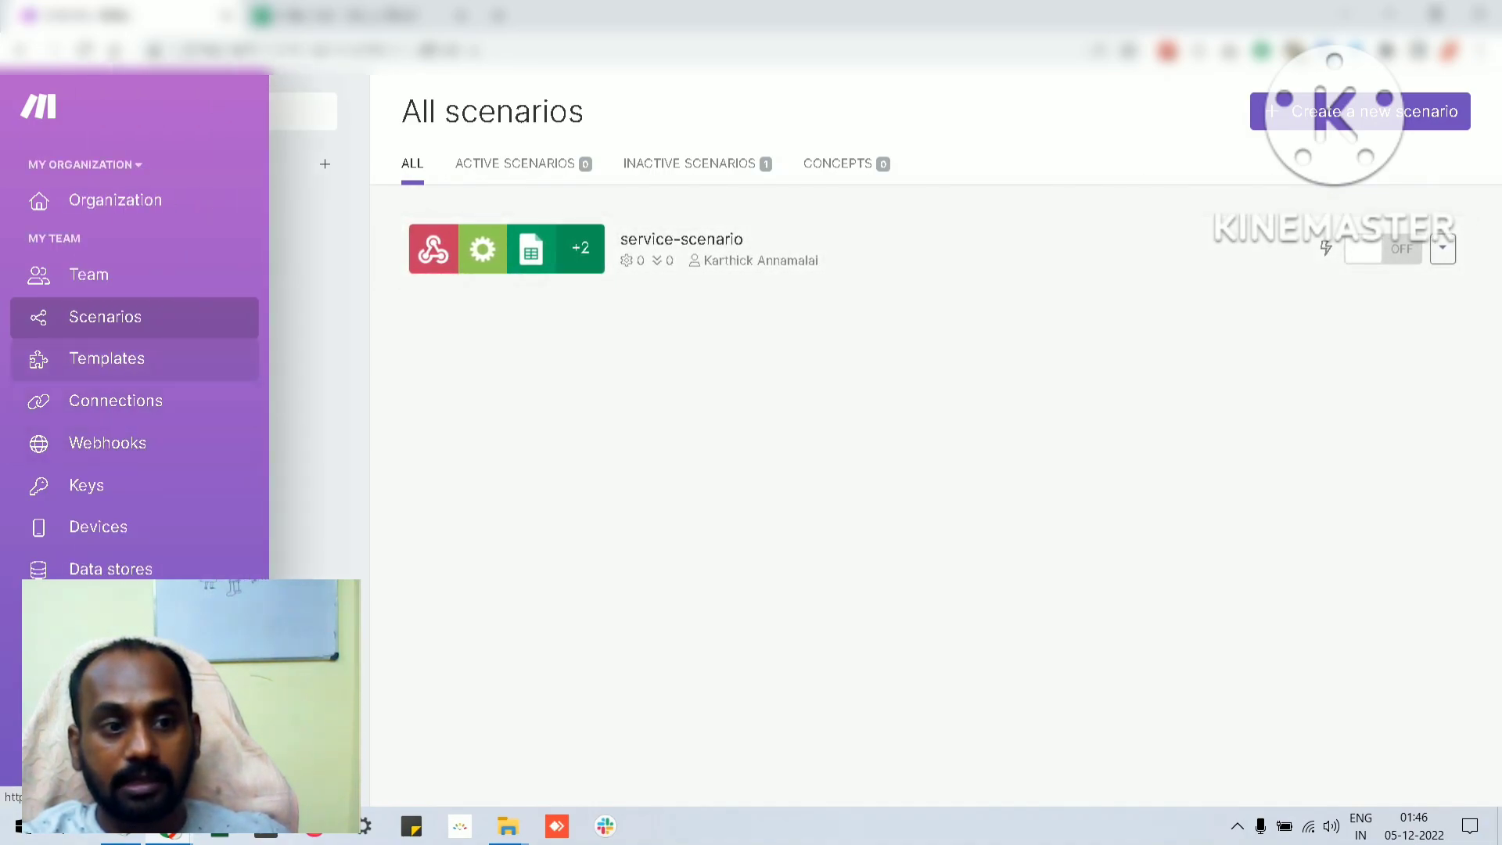
left_click(116, 400)
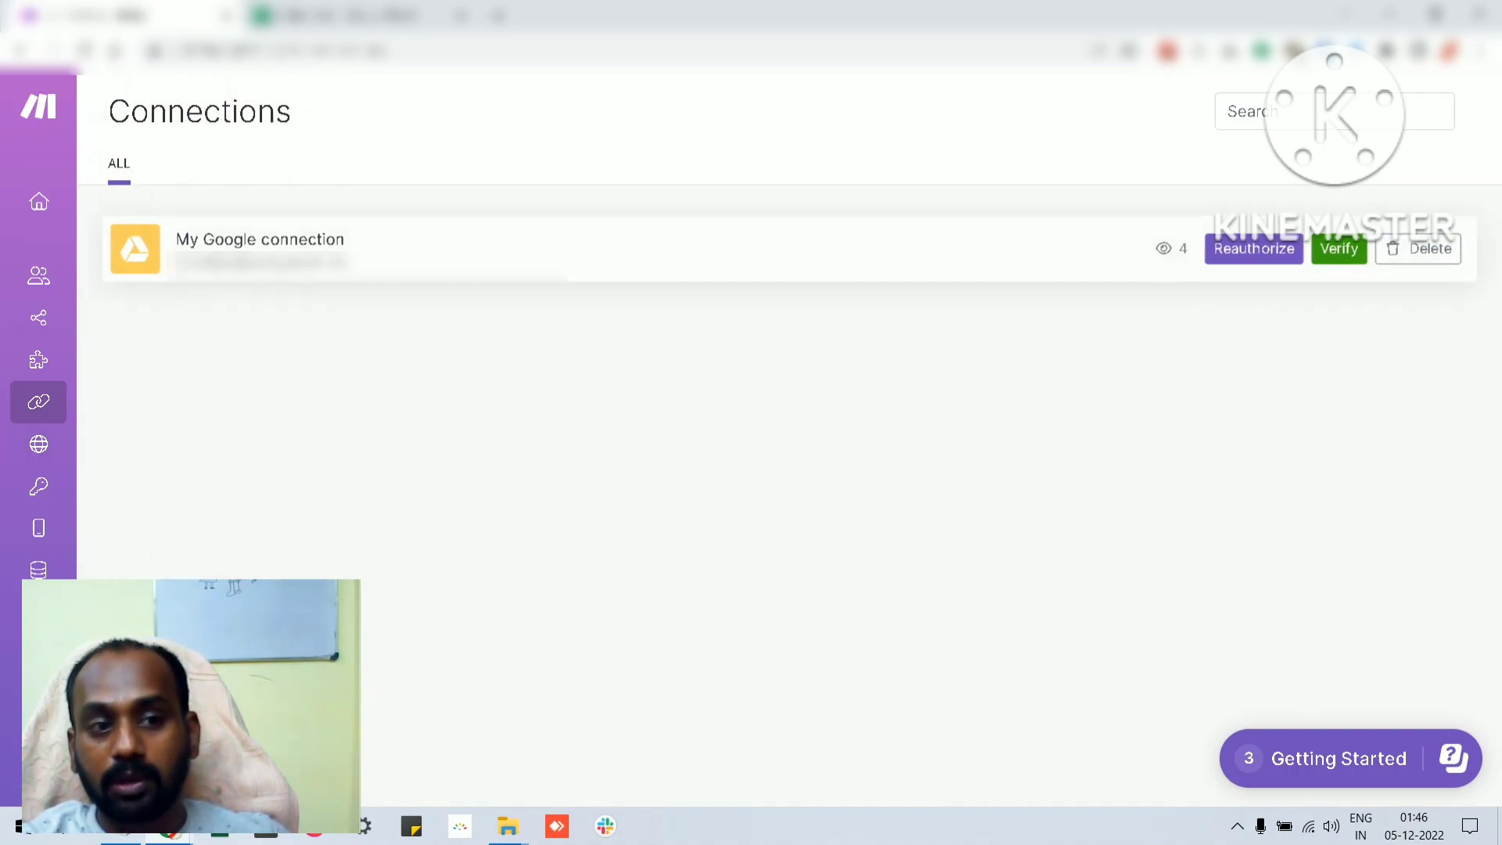
mouse_move(86, 485)
left_click(107, 443)
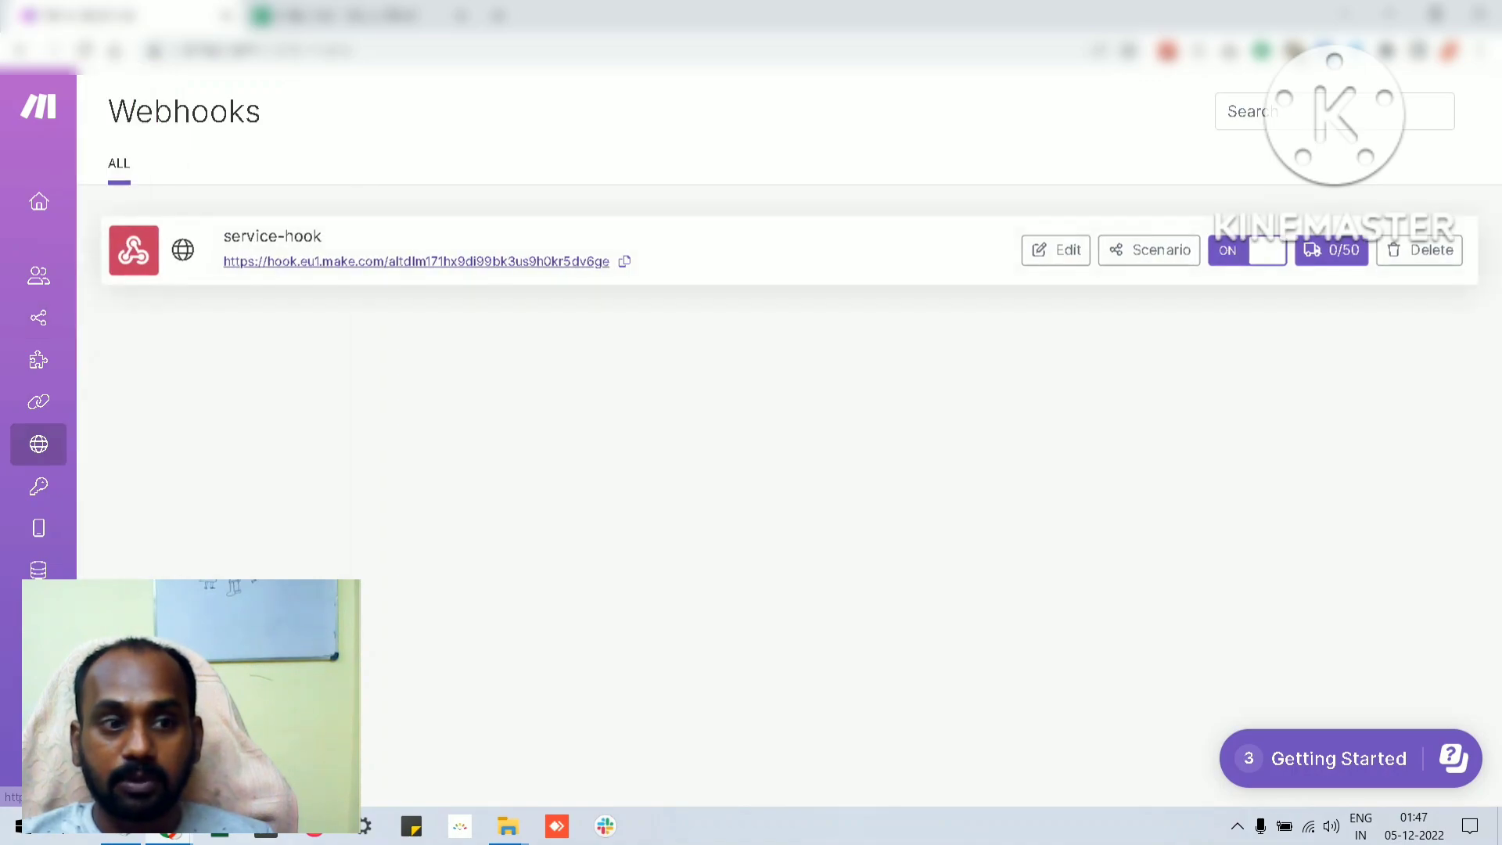
Return to the scenarios list and open service-scenario for editing
mouse_move(63, 277)
left_click(104, 318)
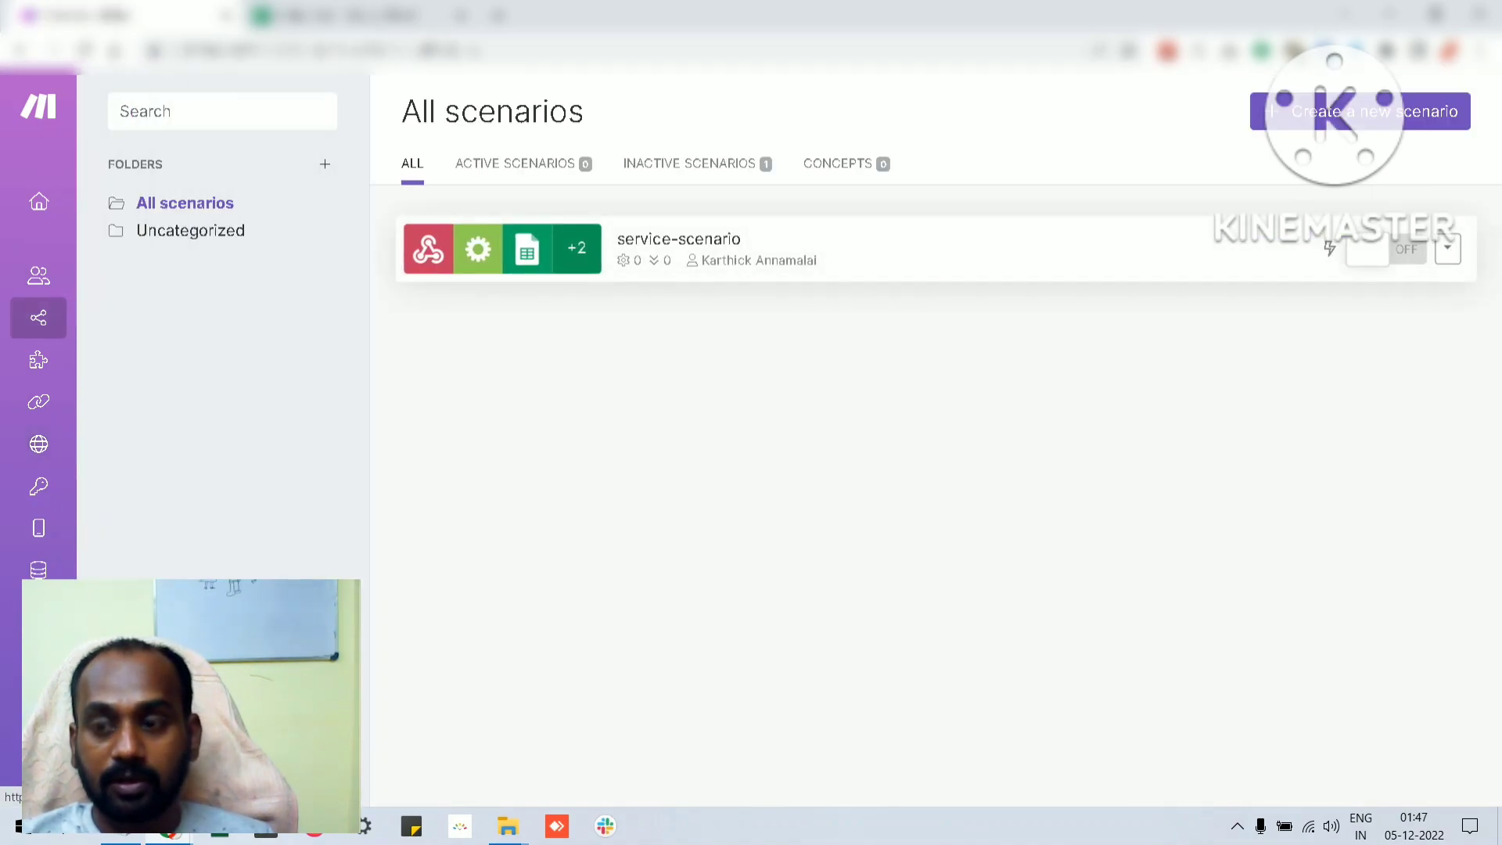
left_click(679, 239)
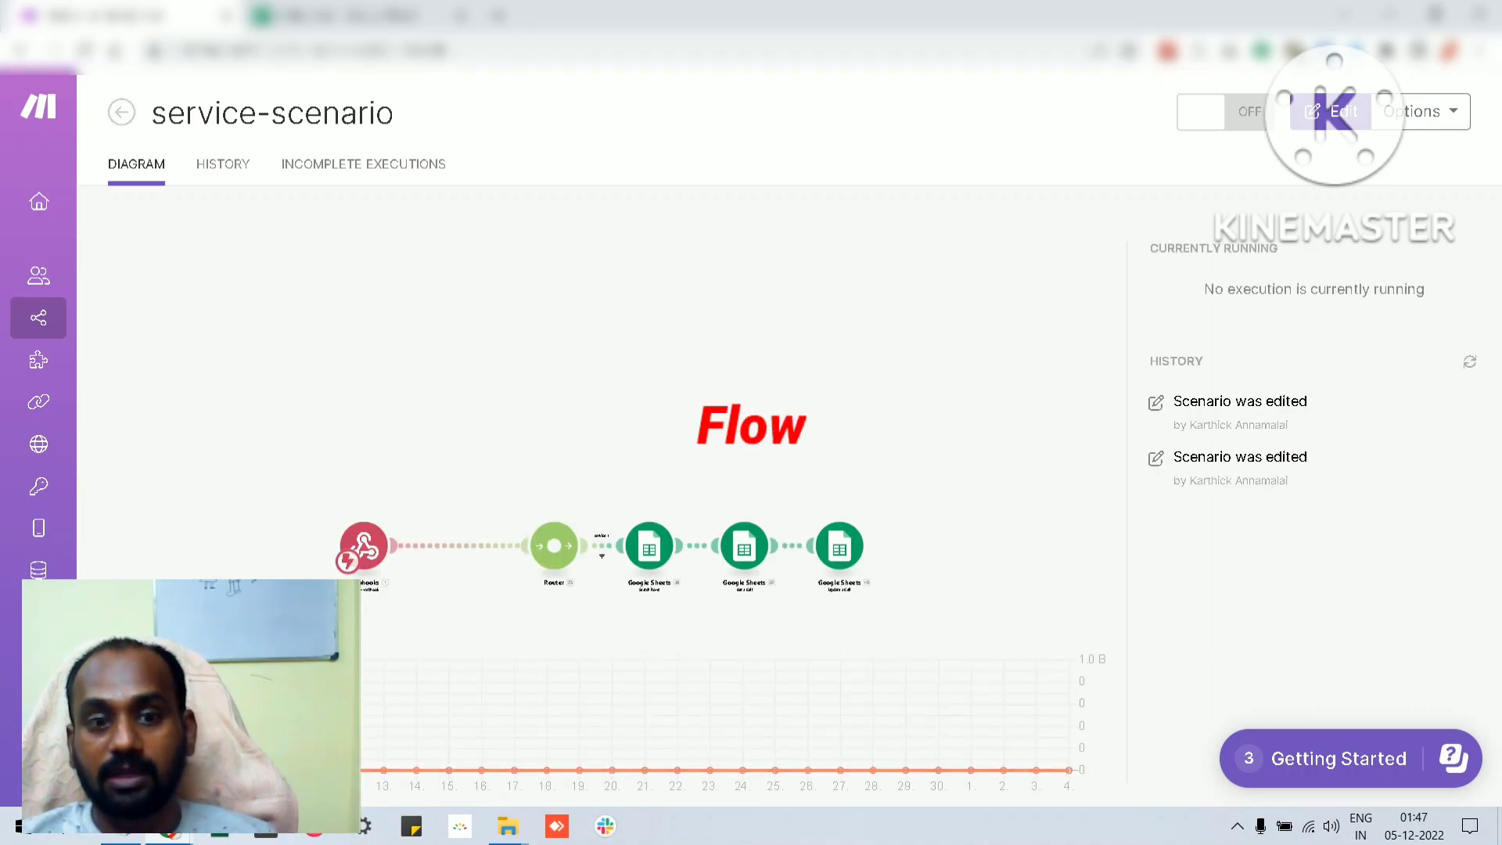
left_click(1331, 111)
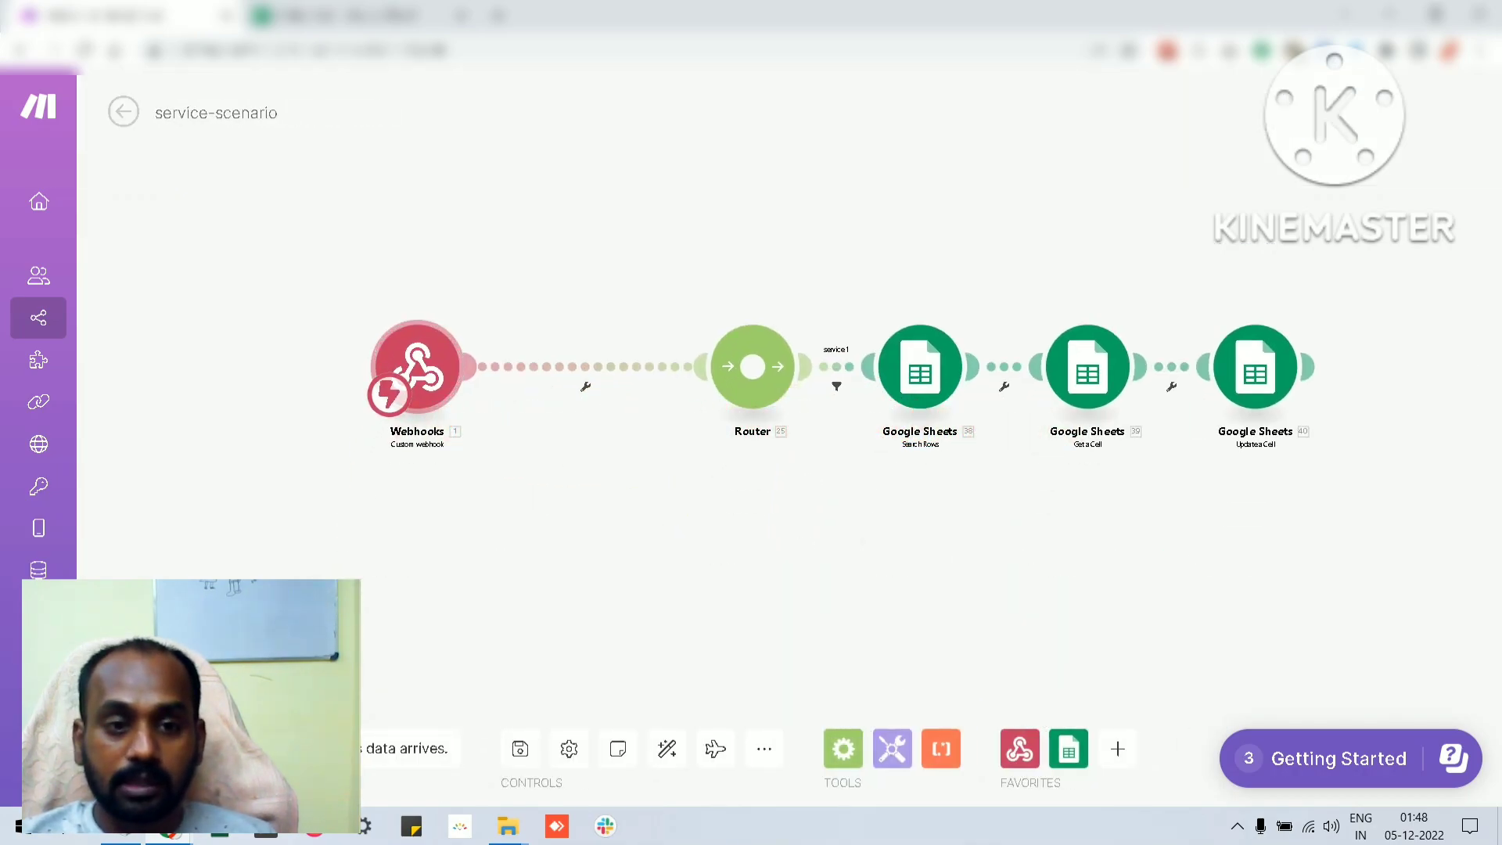
Start redetermining the data structure of service-hook in the Webhooks module and accept the module's settings
left_click(417, 366)
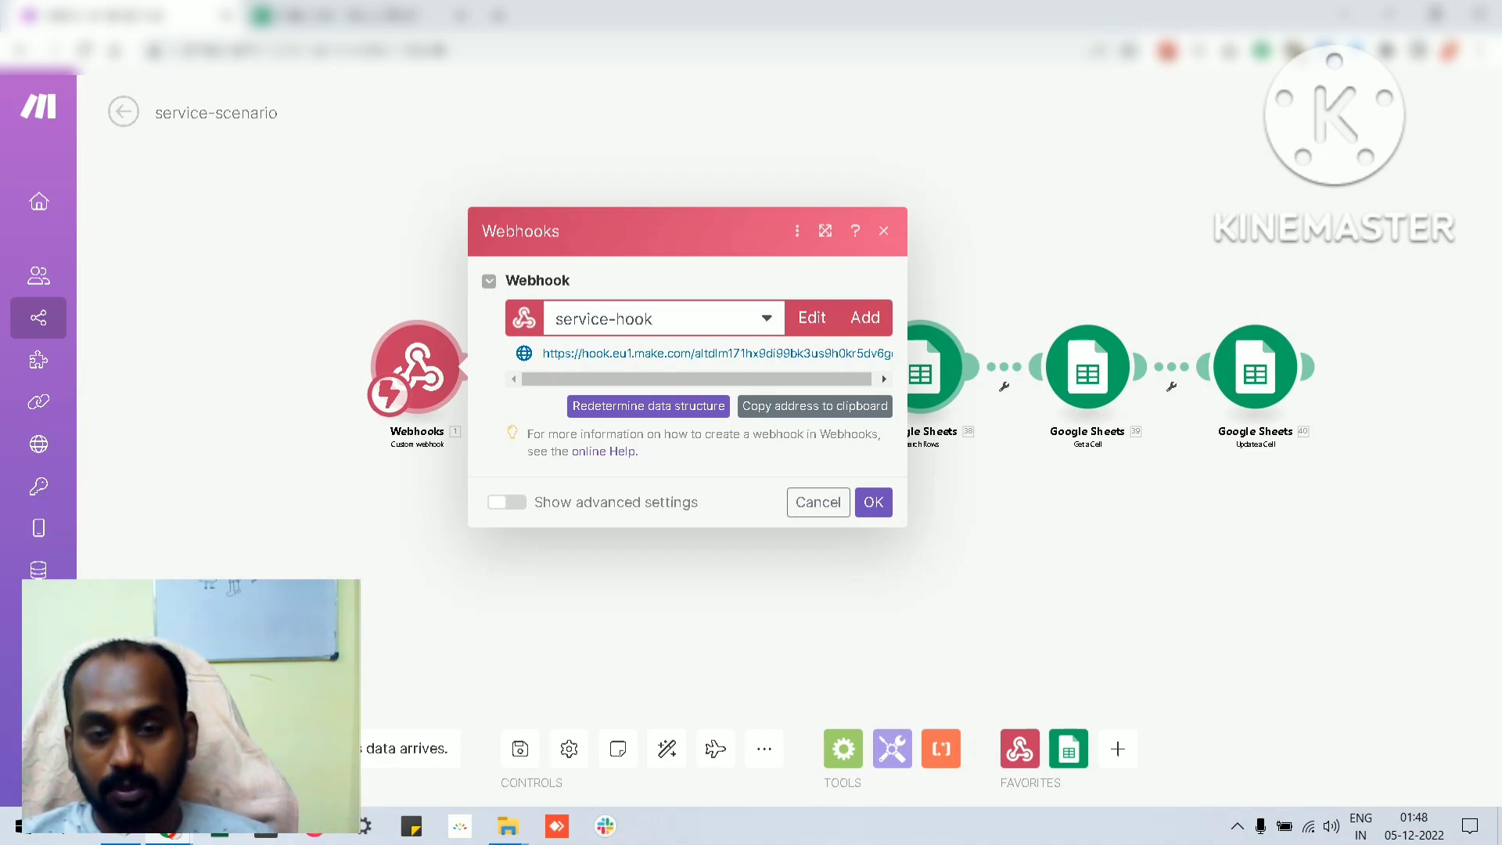
left_click_drag(696, 380, 709, 380)
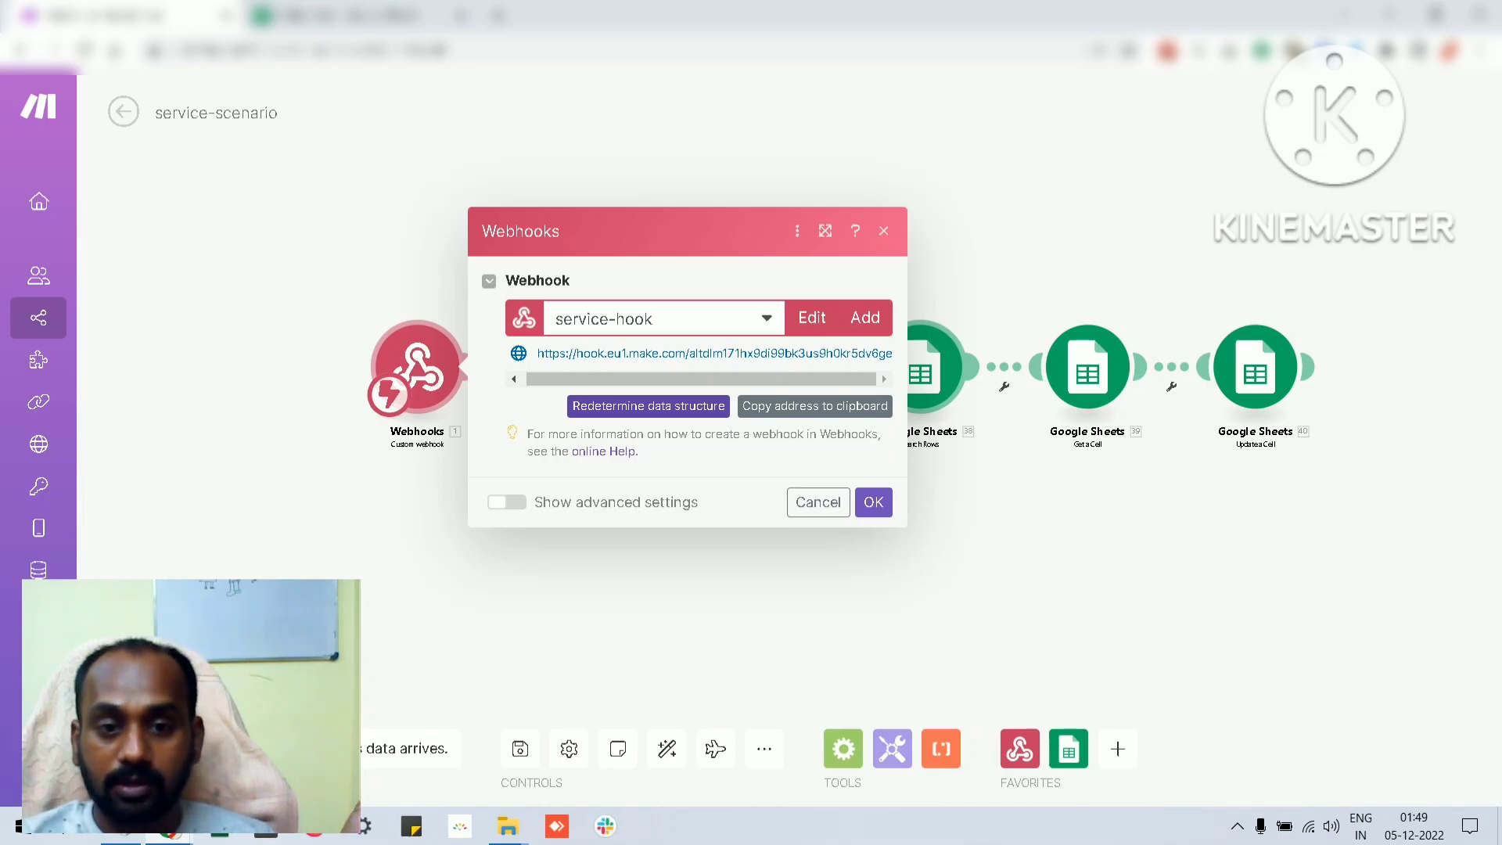
left_click(649, 406)
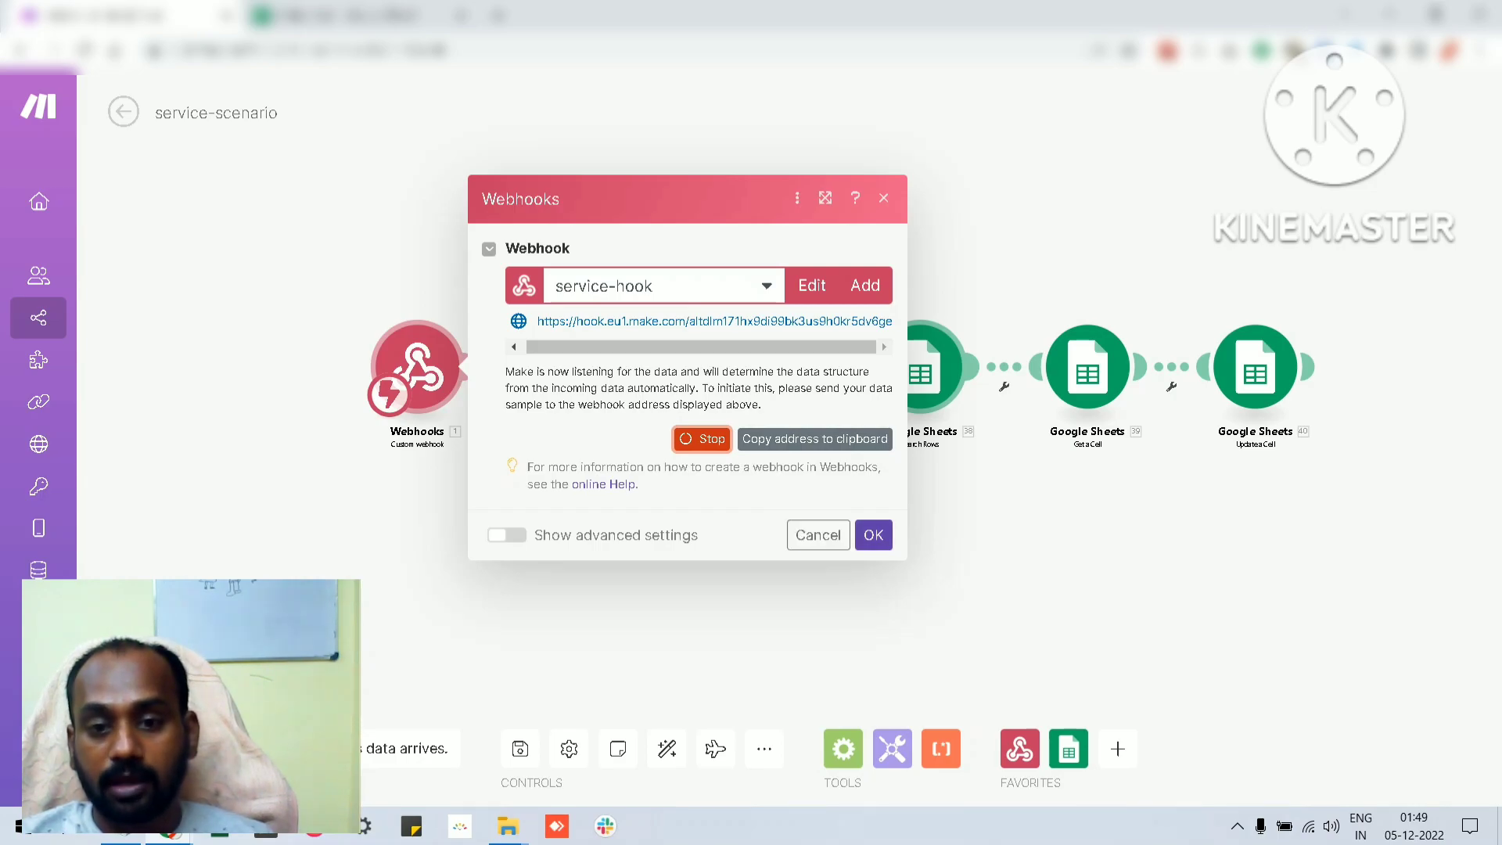
left_click(874, 536)
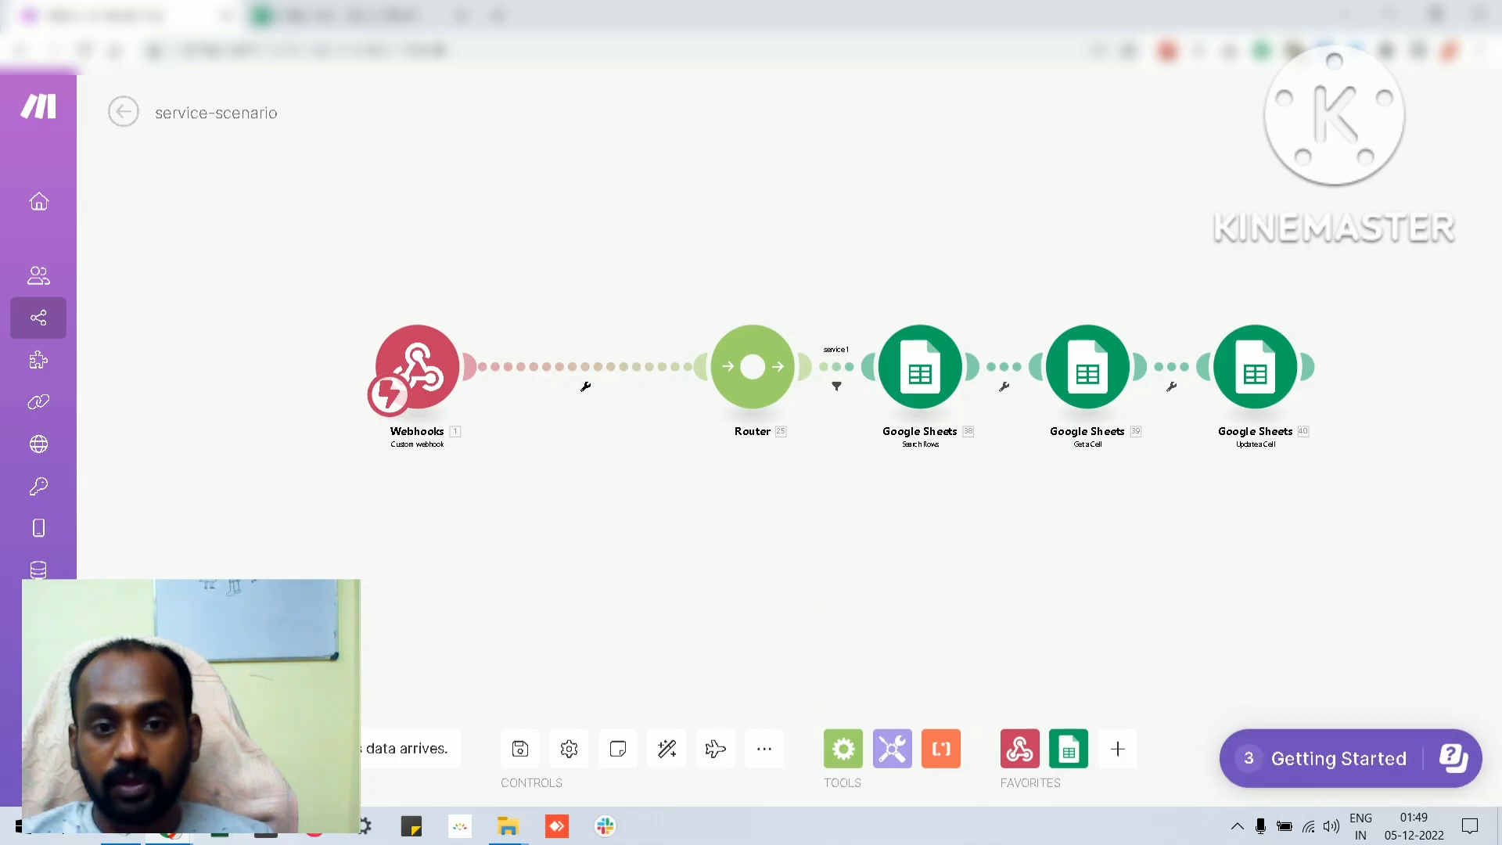
Begin a filter between the webhook and the router, using the timestamp variable as the condition's first value
left_click(585, 386)
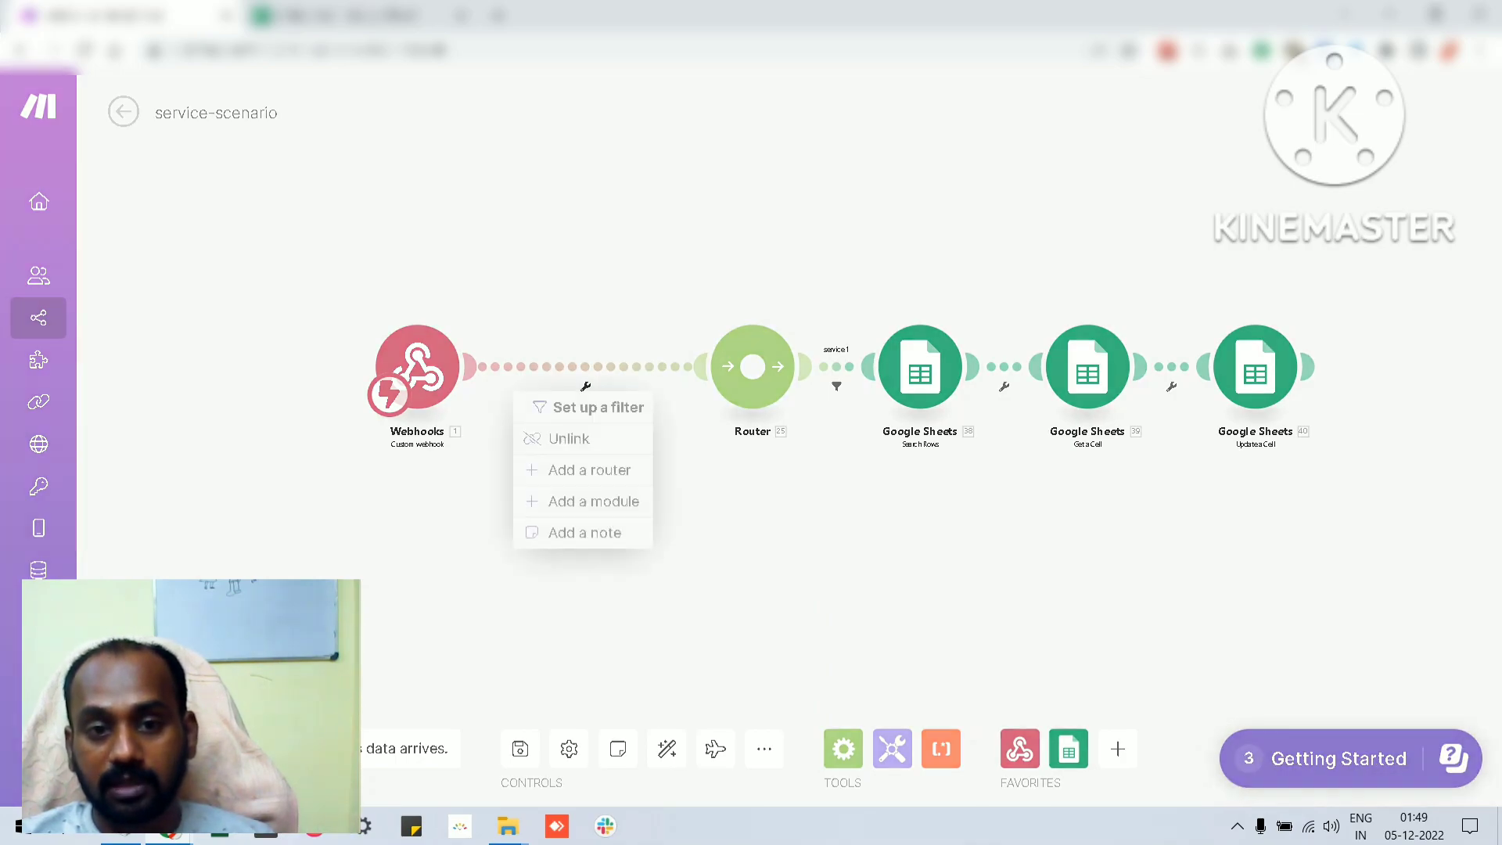
left_click(594, 407)
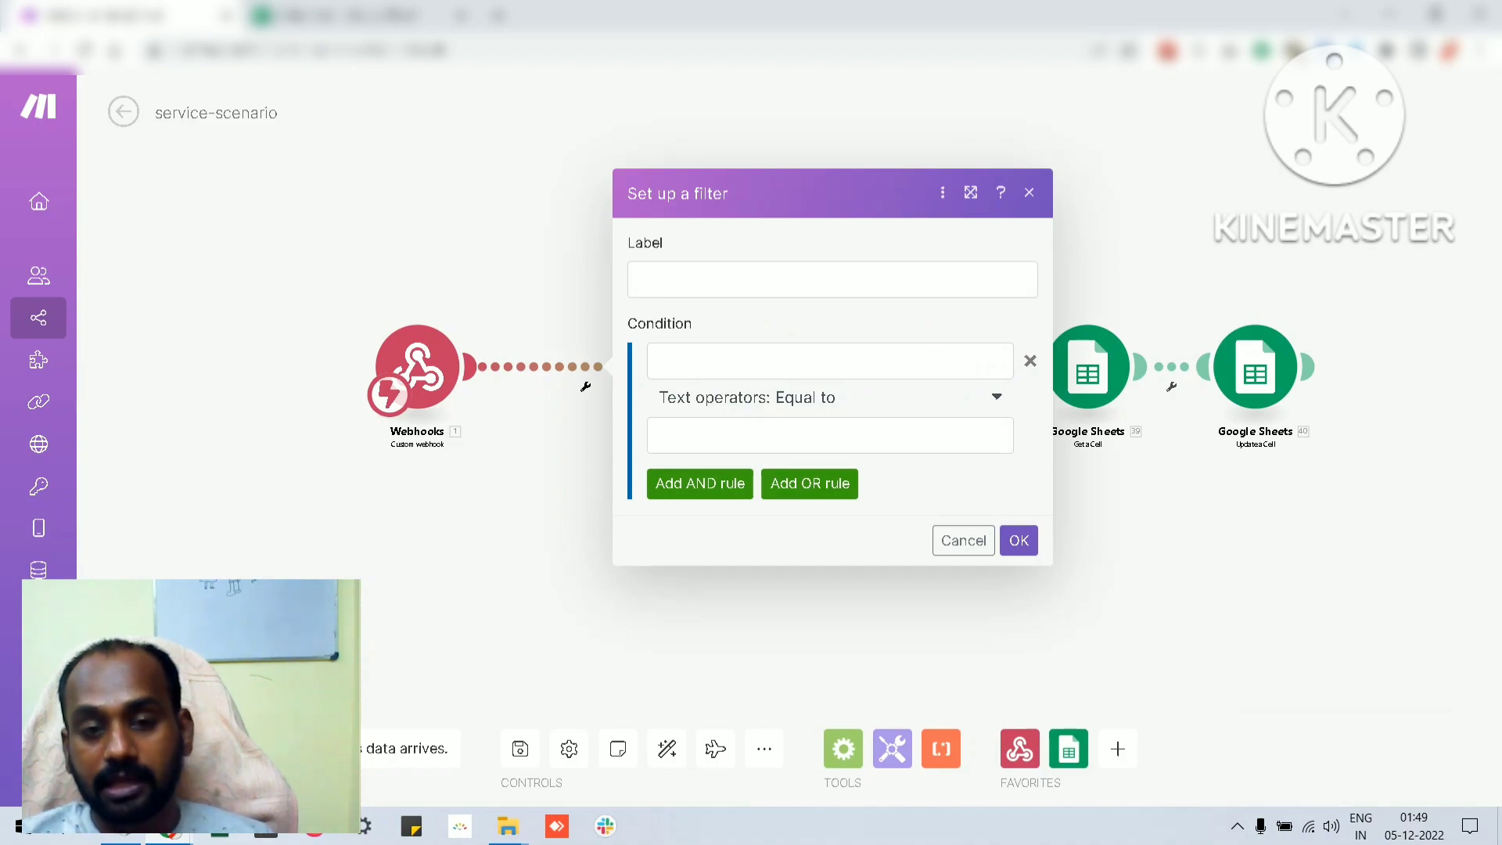
left_click(829, 360)
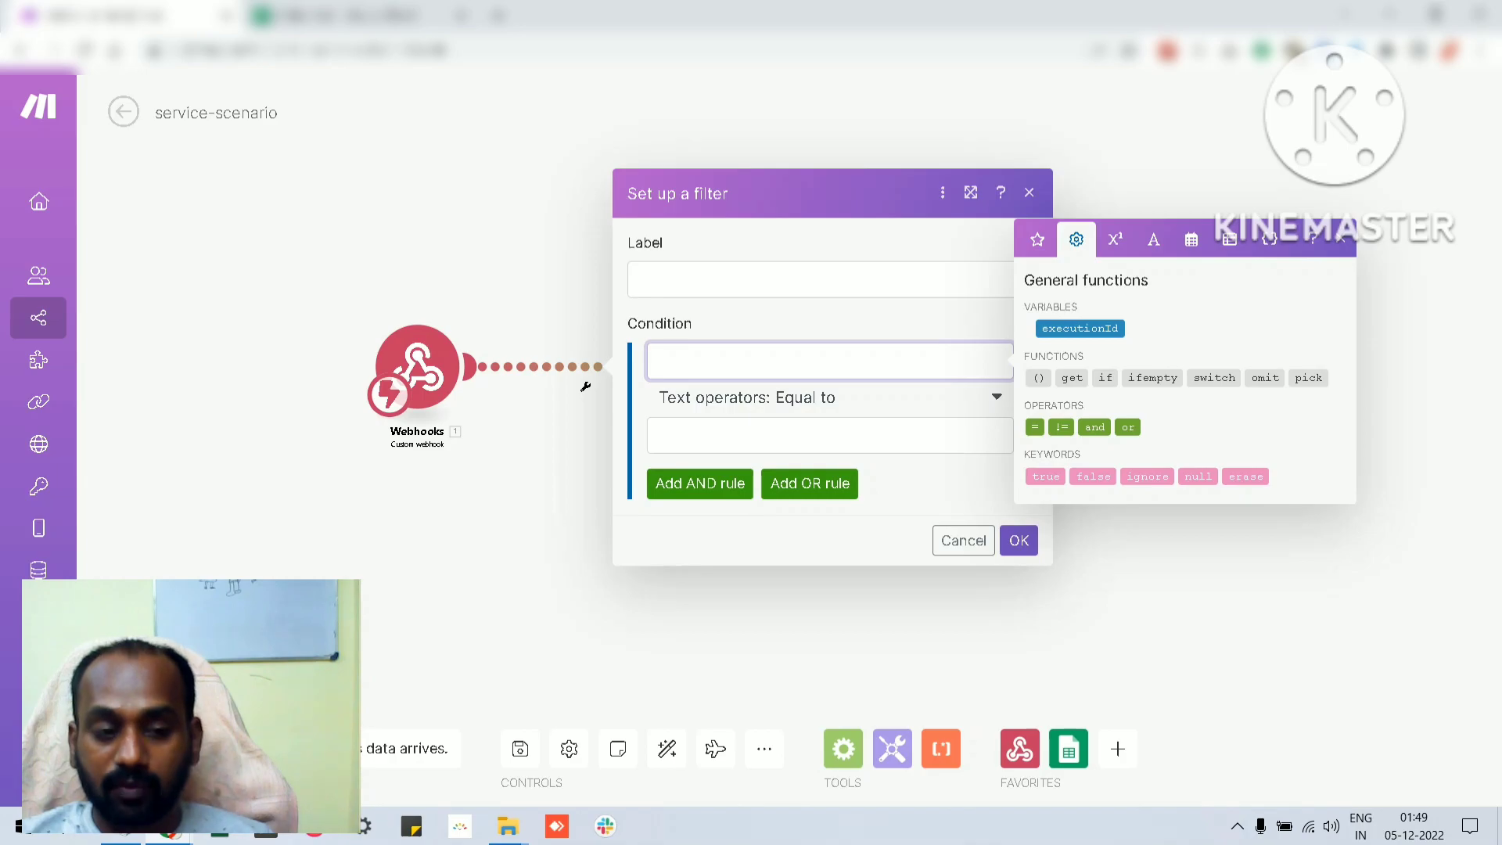
left_click(1115, 240)
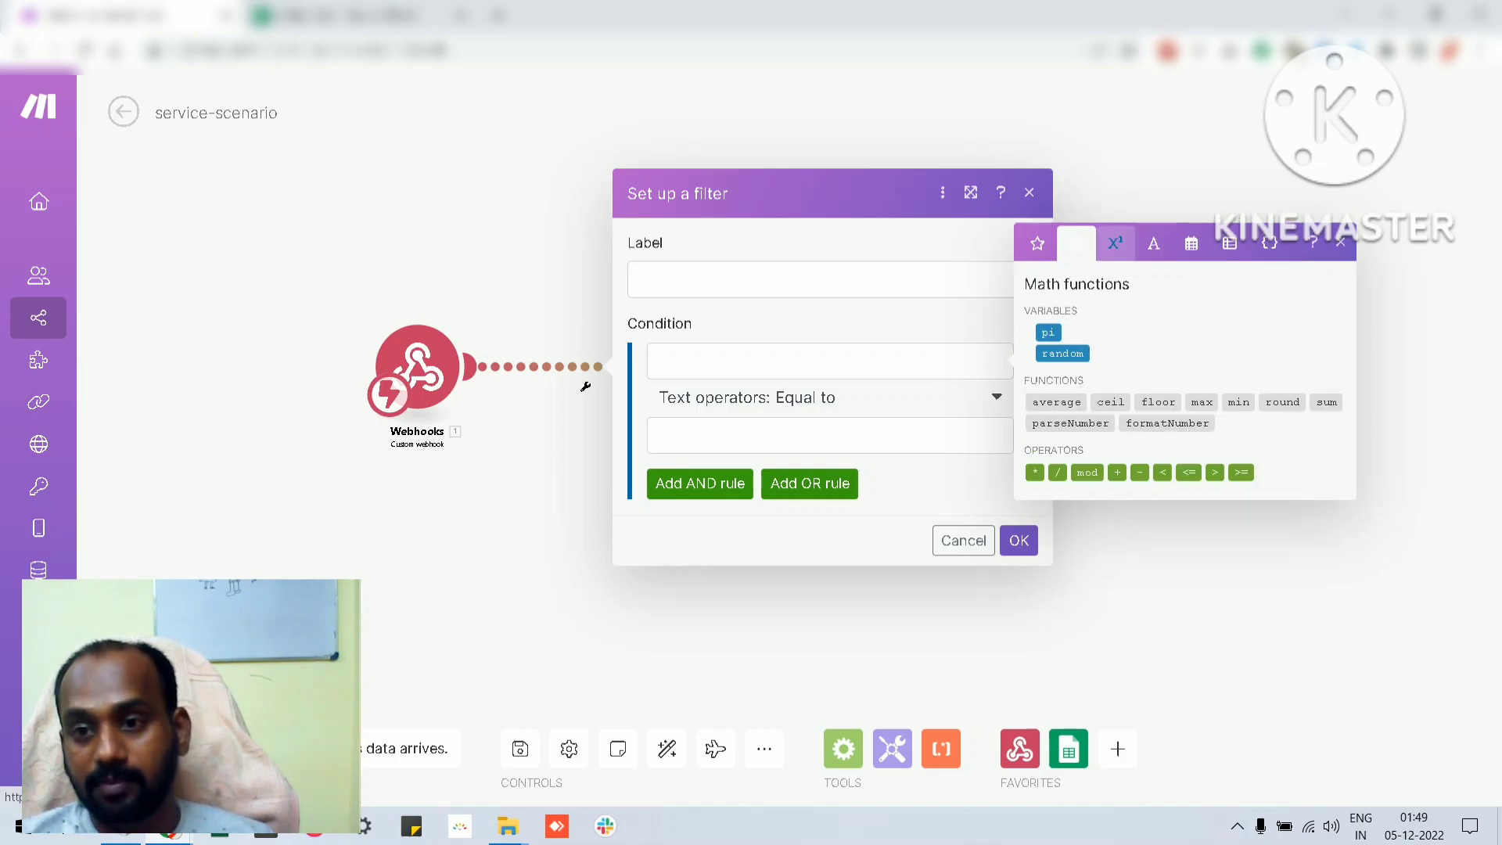
left_click(1153, 243)
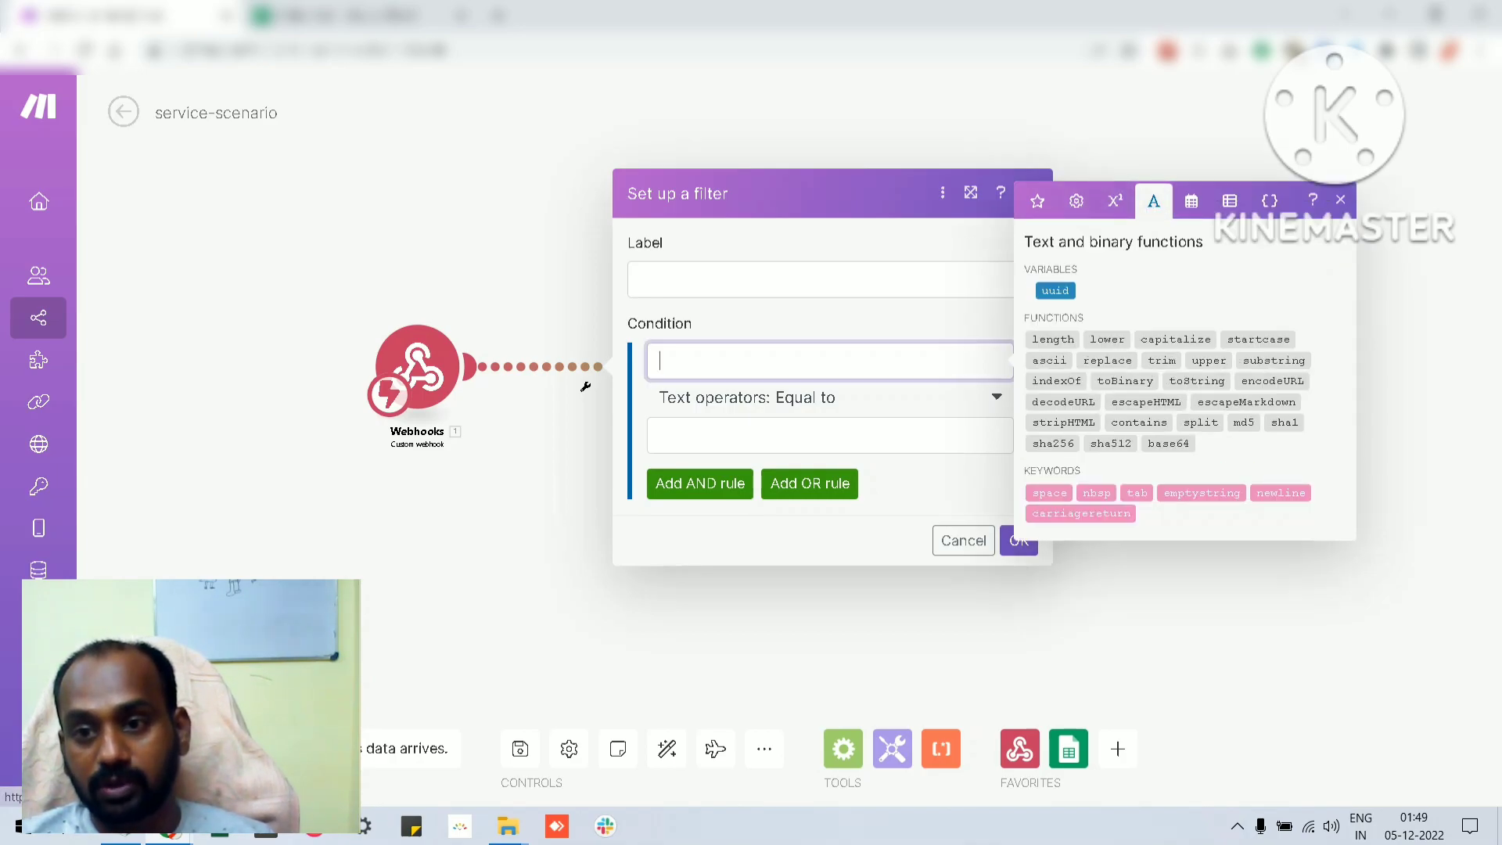
left_click(1191, 201)
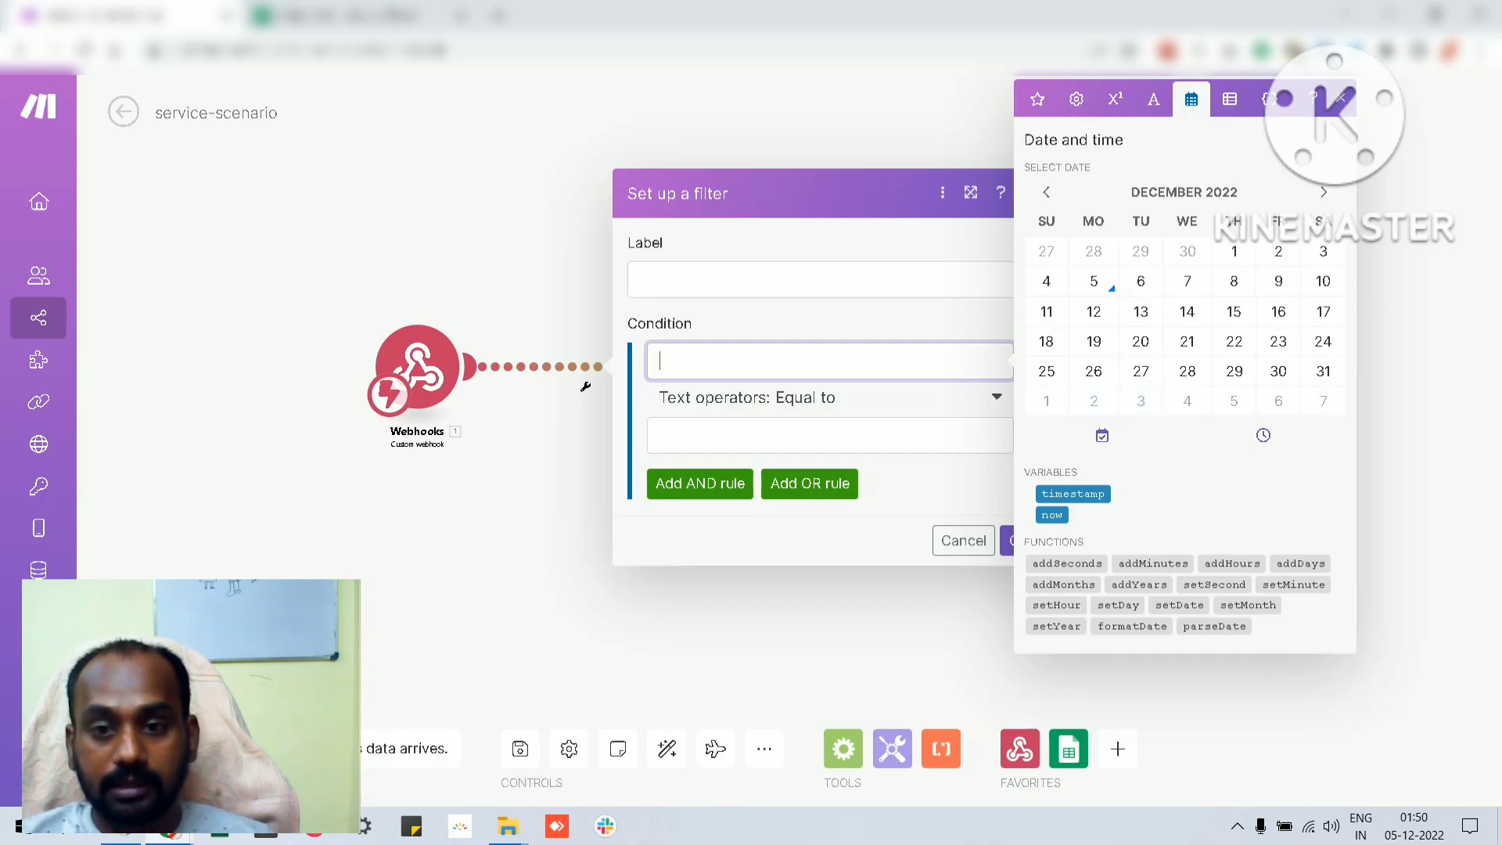
left_click(1072, 493)
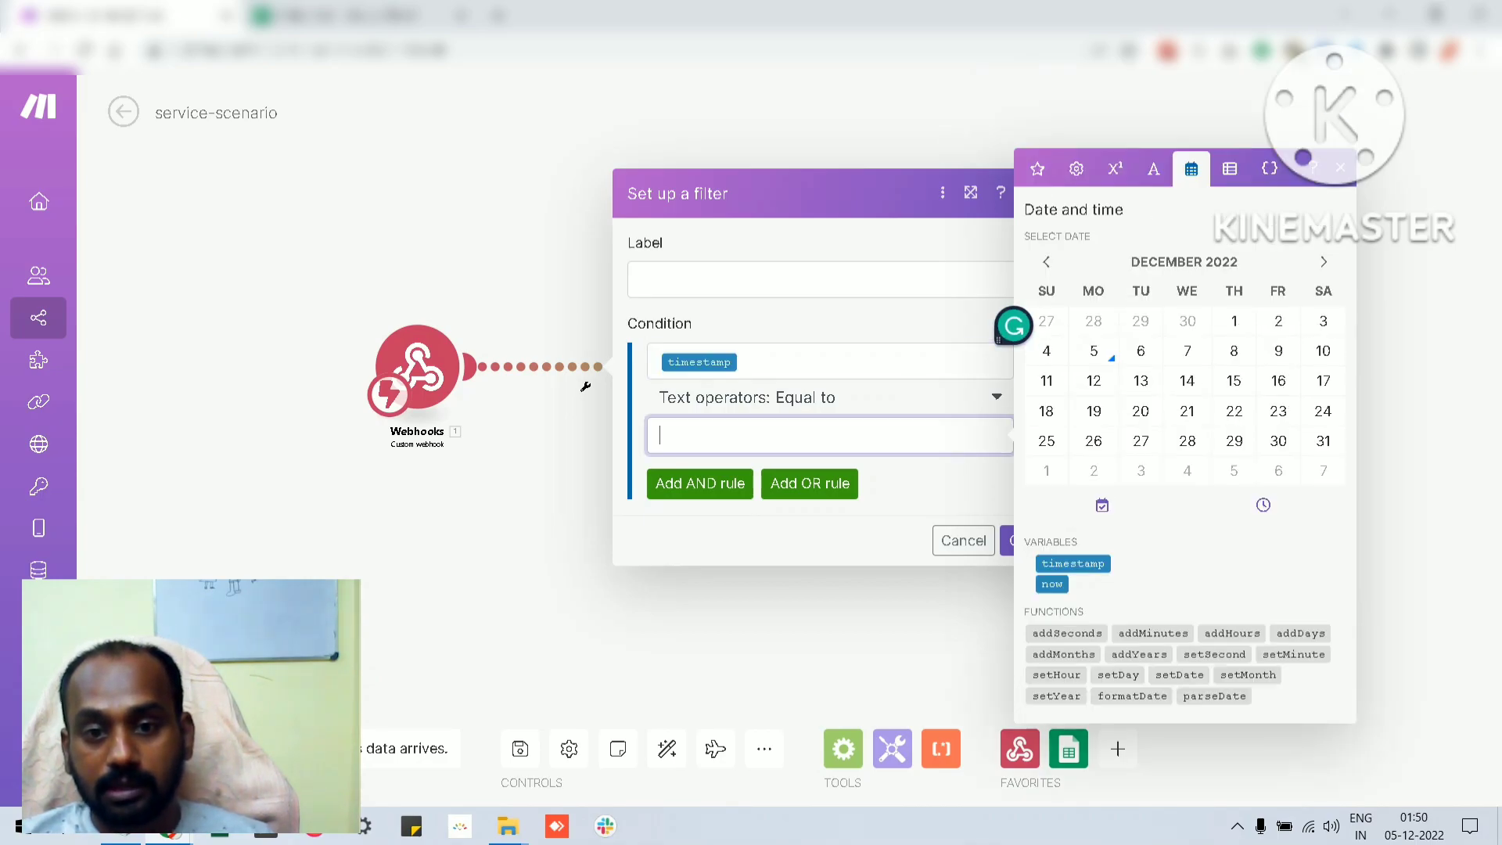
type("1554535553454")
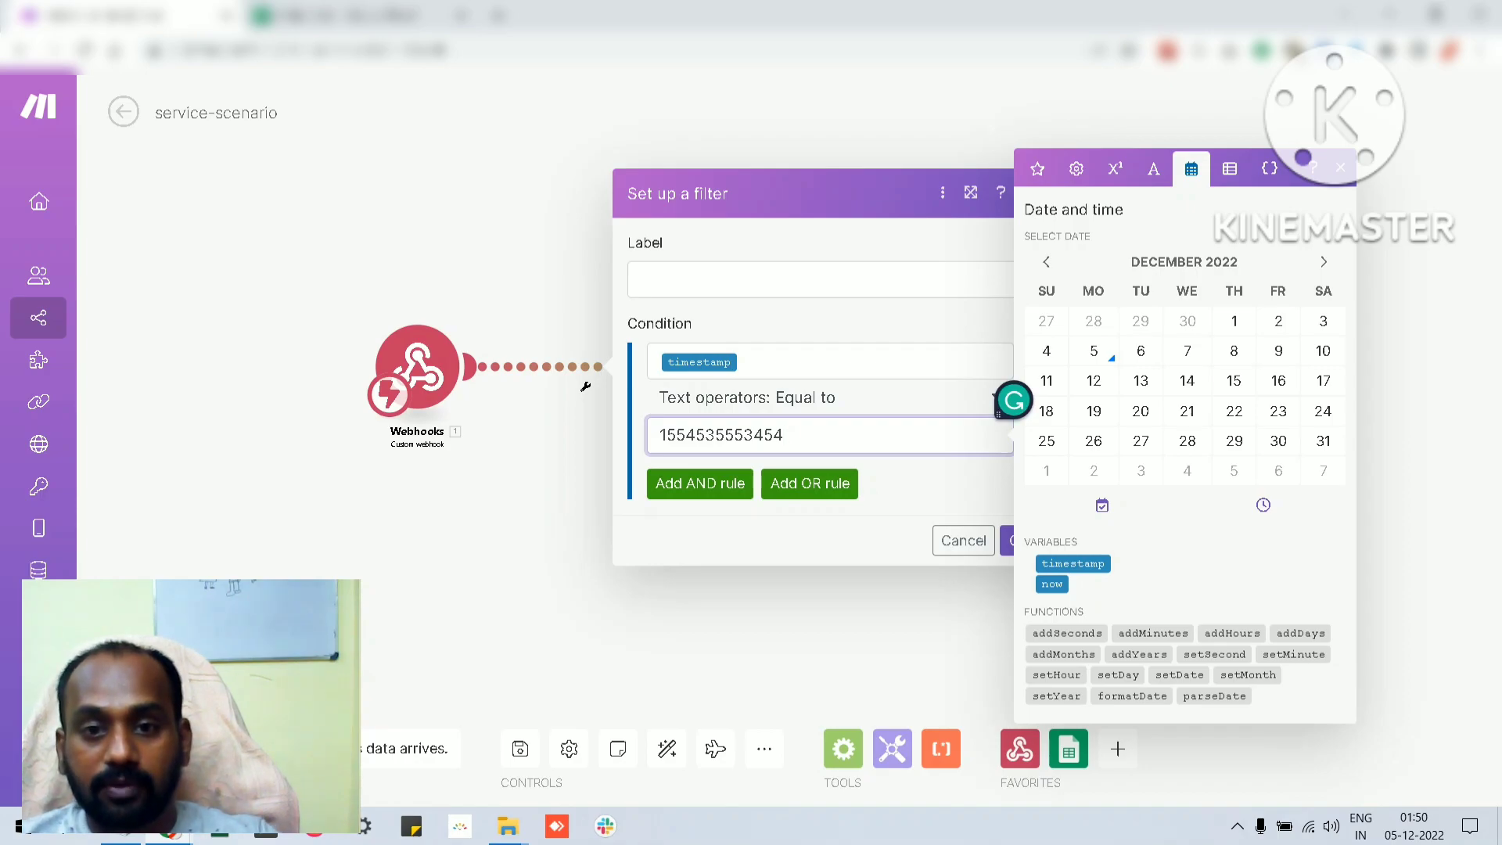
left_click(782, 280)
type("time")
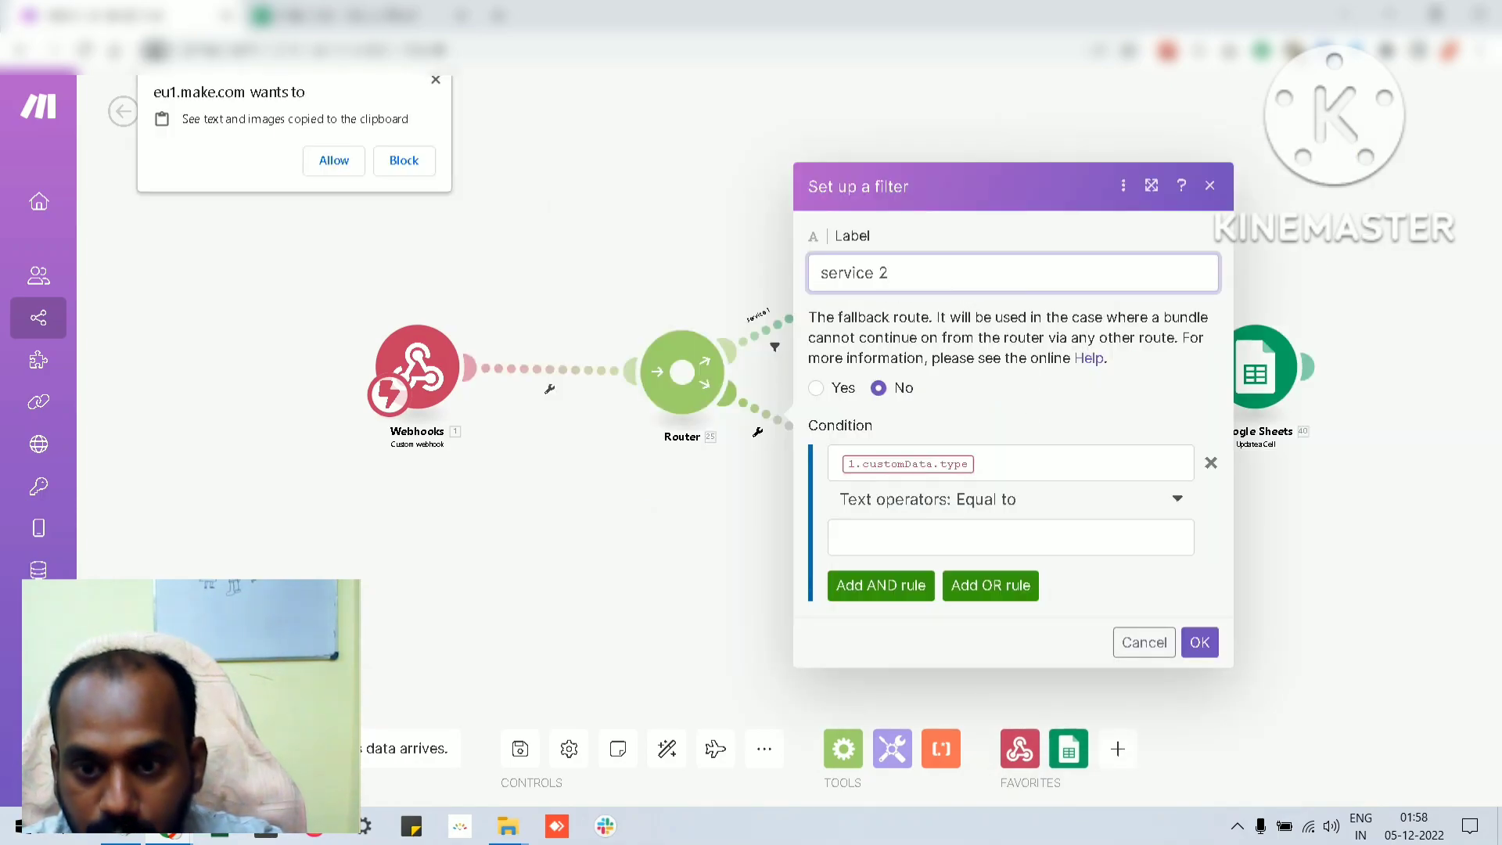
Label the second route's filter "service 2", set its operator to Contains (case insensitive) and enter "servic" as the comparison text
left_click(1009, 537)
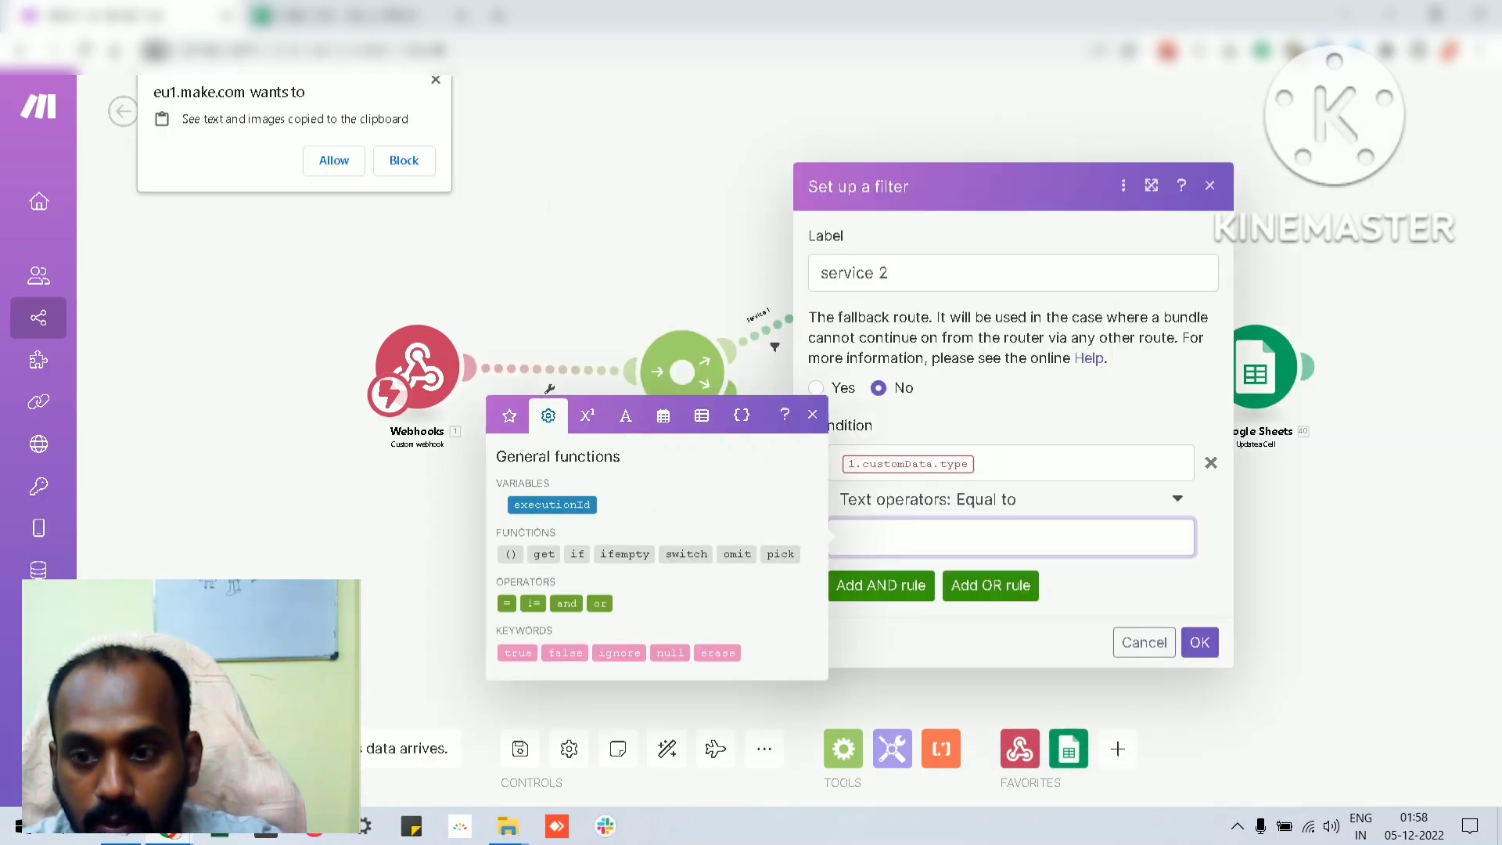
left_click(1010, 499)
left_click(1011, 499)
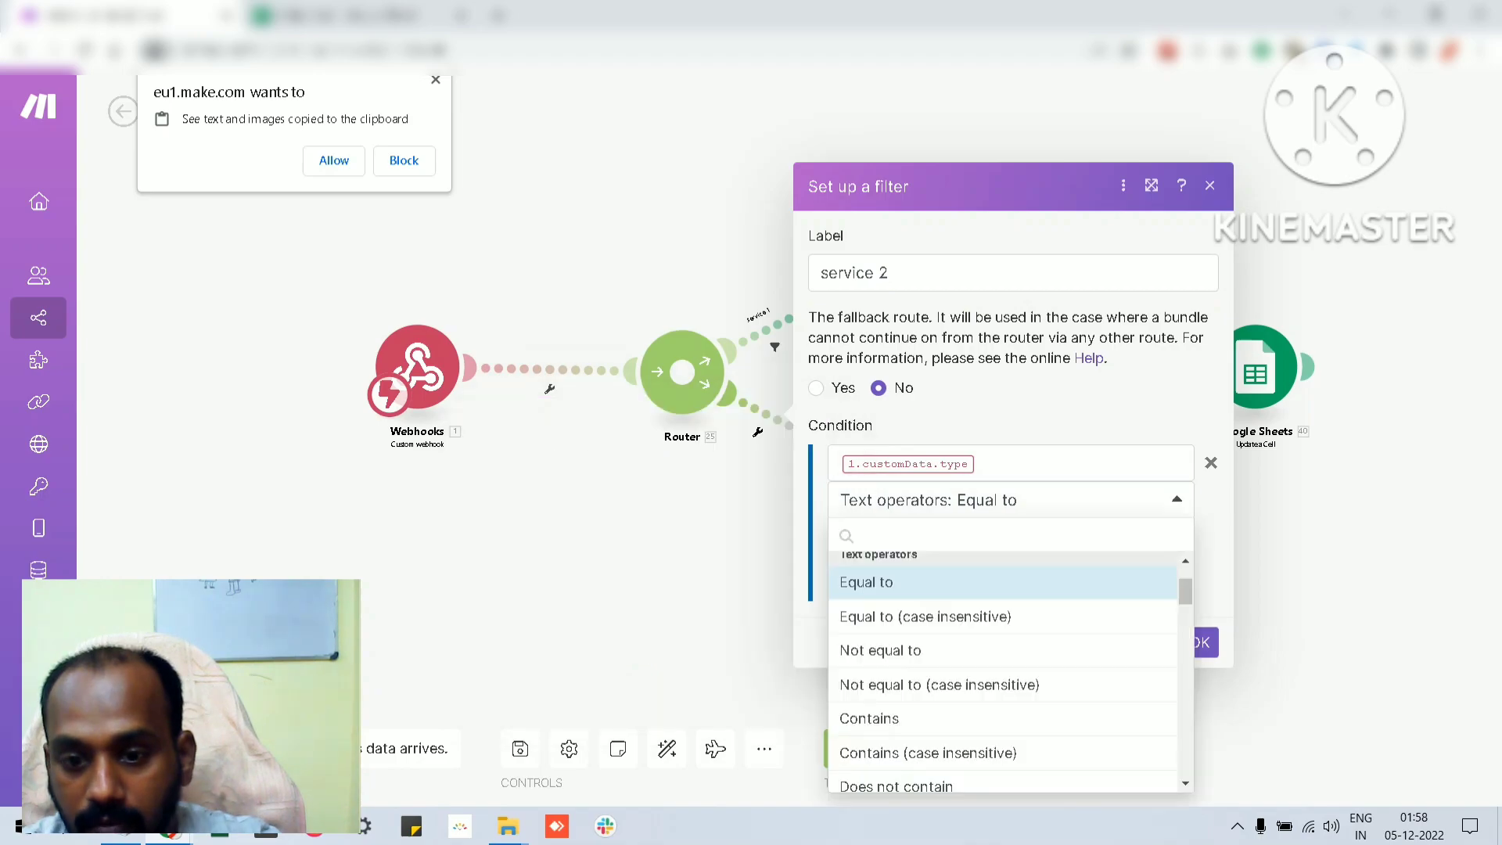
scroll(1003, 672, "down", 1)
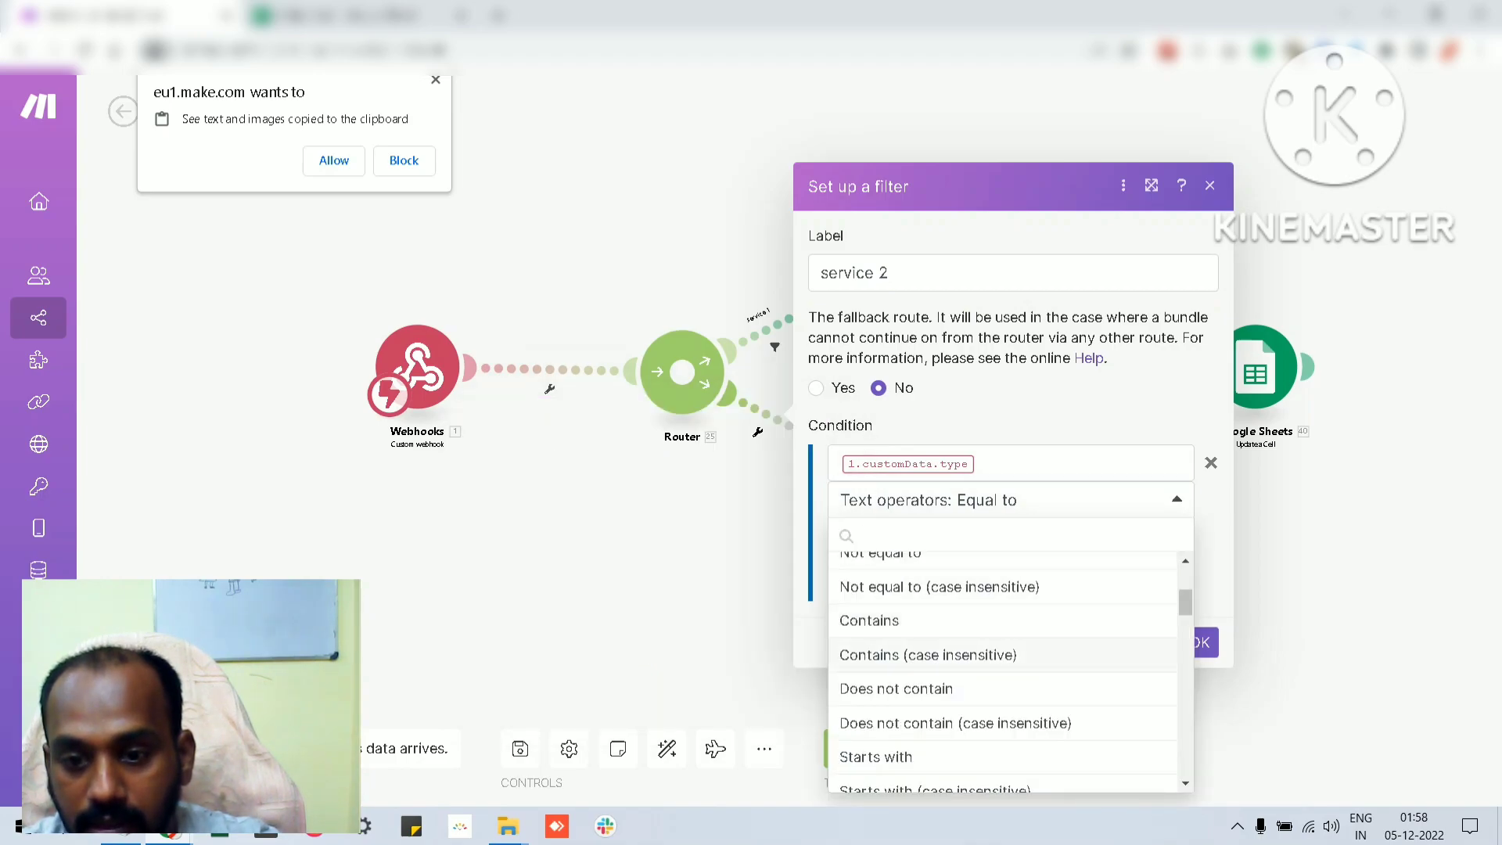
left_click(928, 654)
left_click(1010, 538)
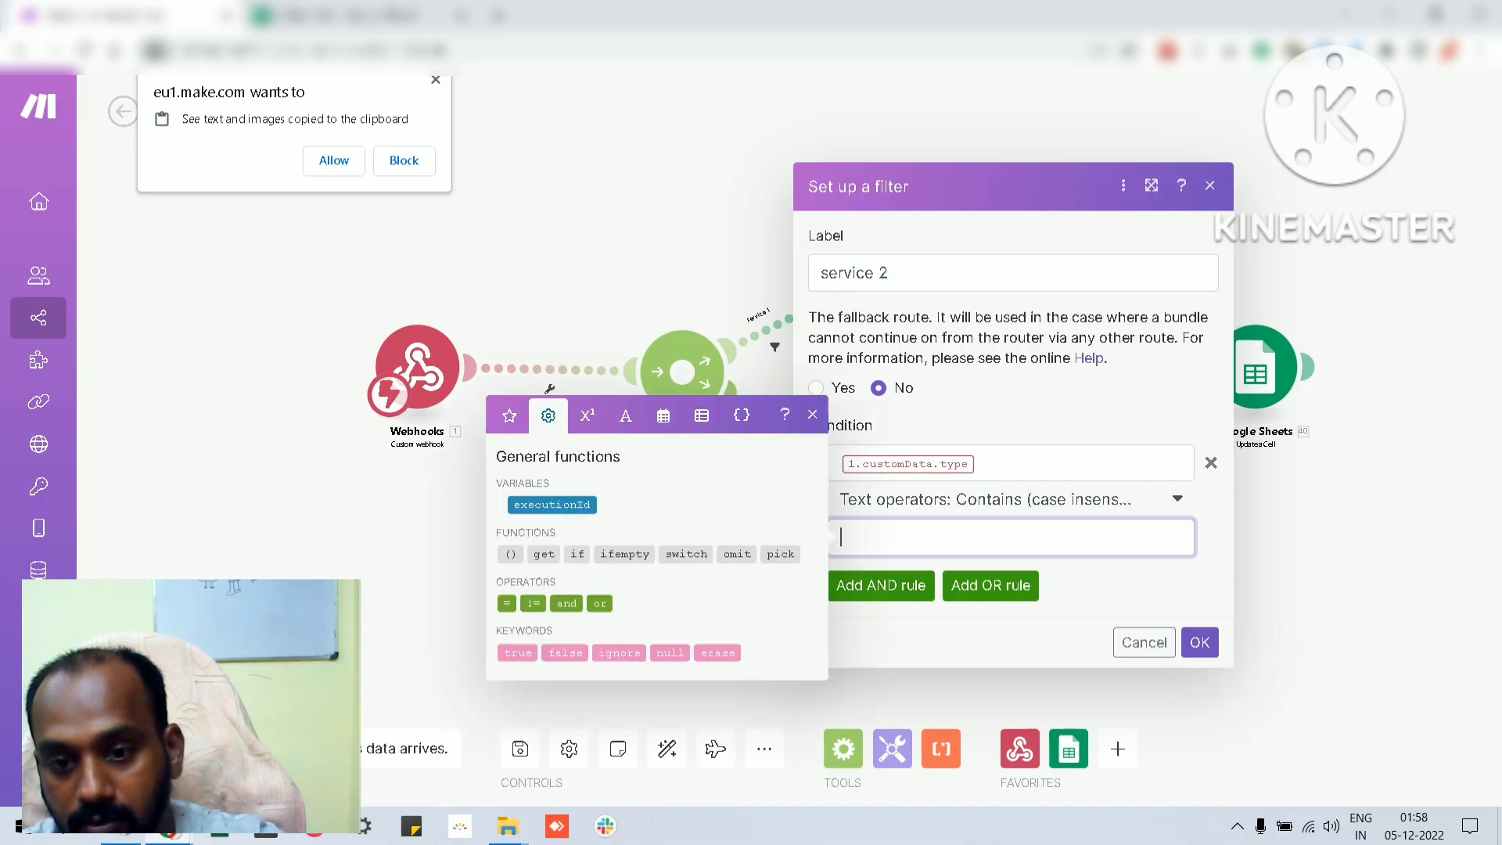
type("1.customData.type")
key("BackSpace")
type("servic")
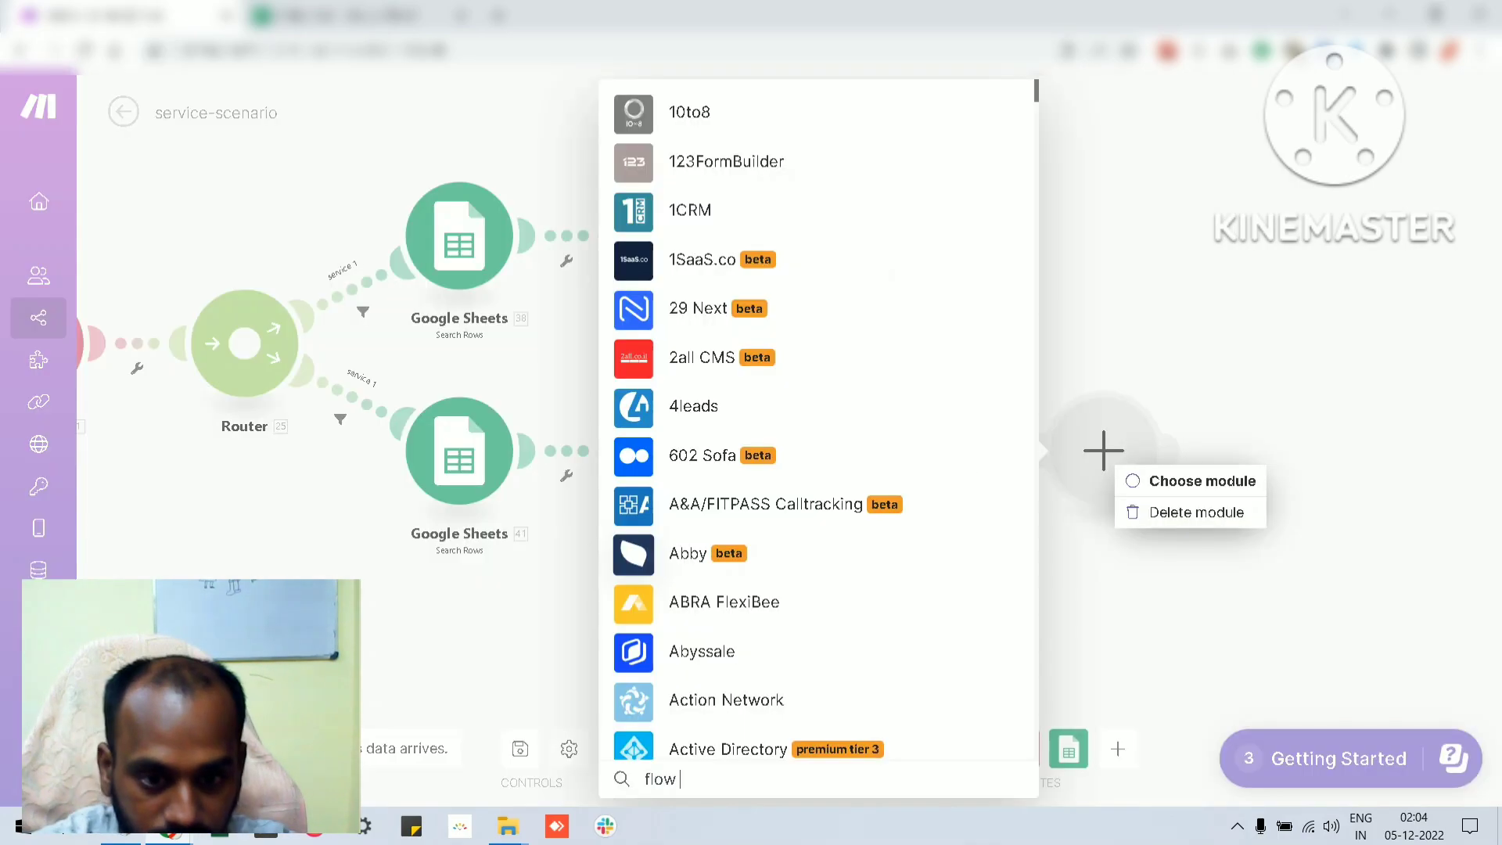
Search the applications for "flow control" and view the modules that Flow Control offers
type("control")
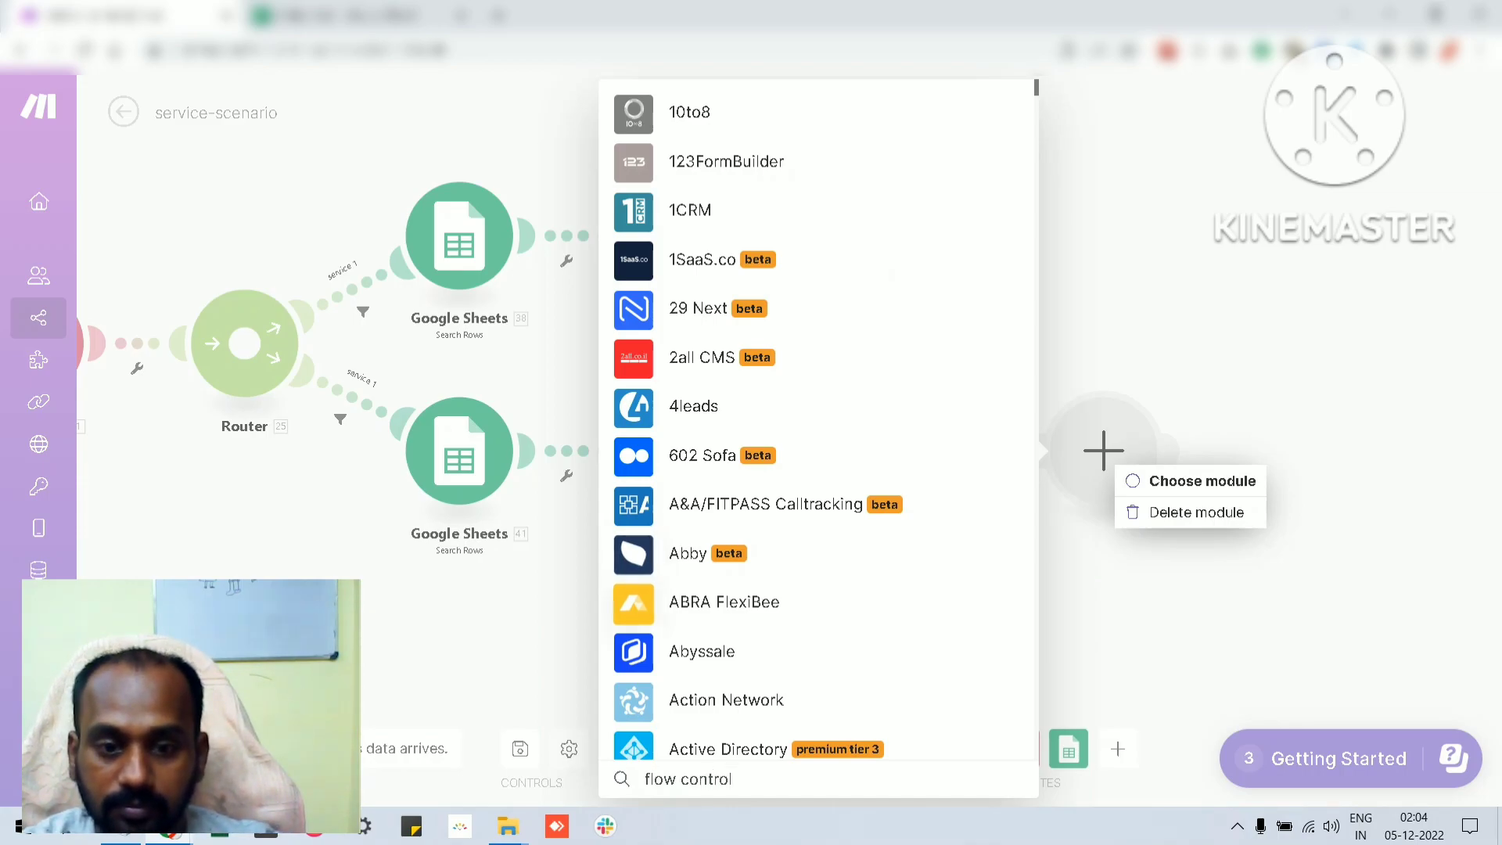
scroll(817, 422, "down", 7)
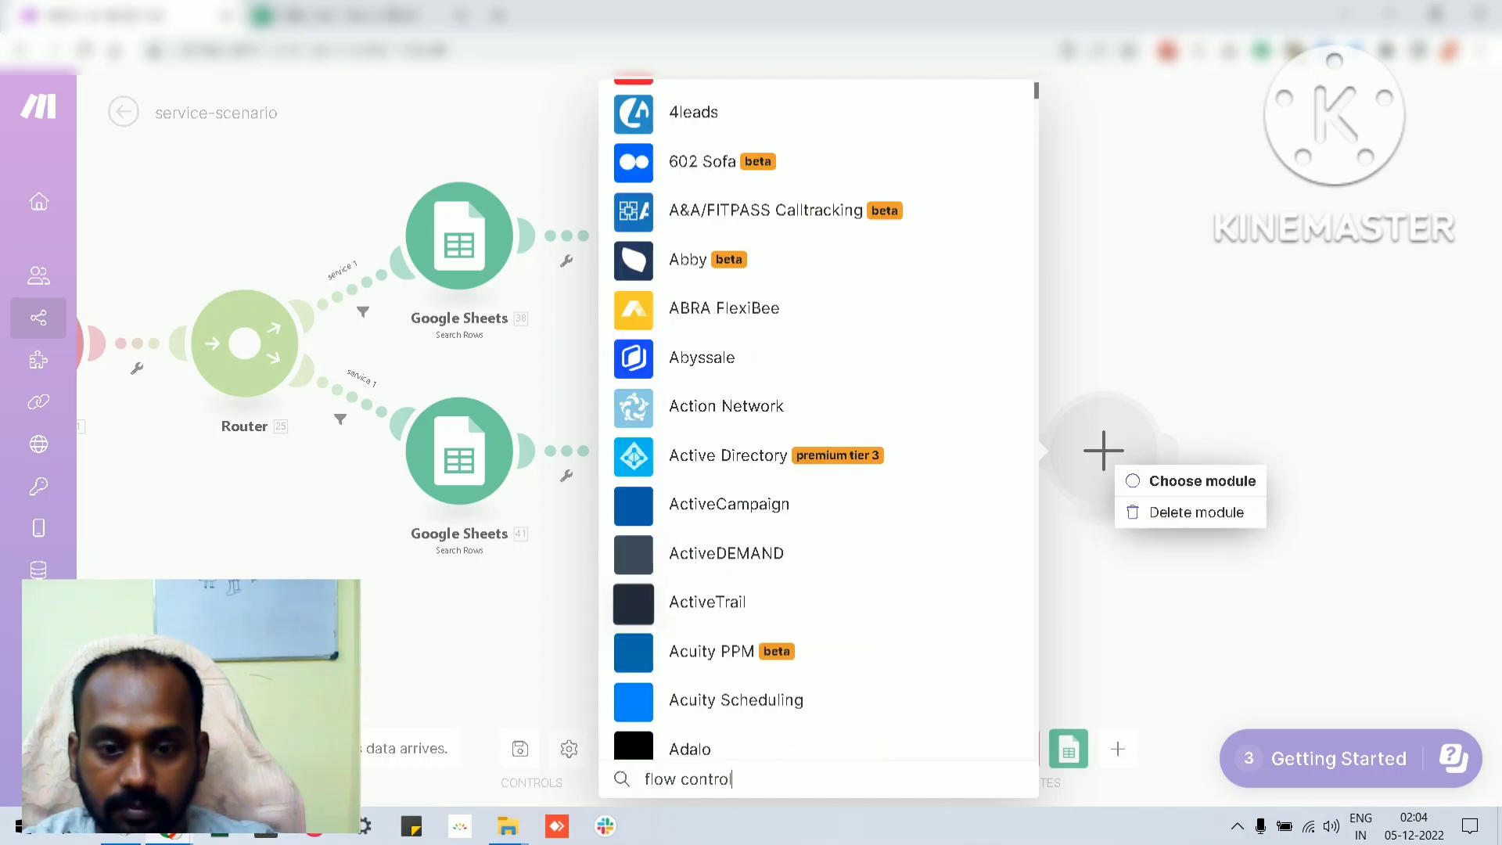
scroll(818, 423, "down", 6)
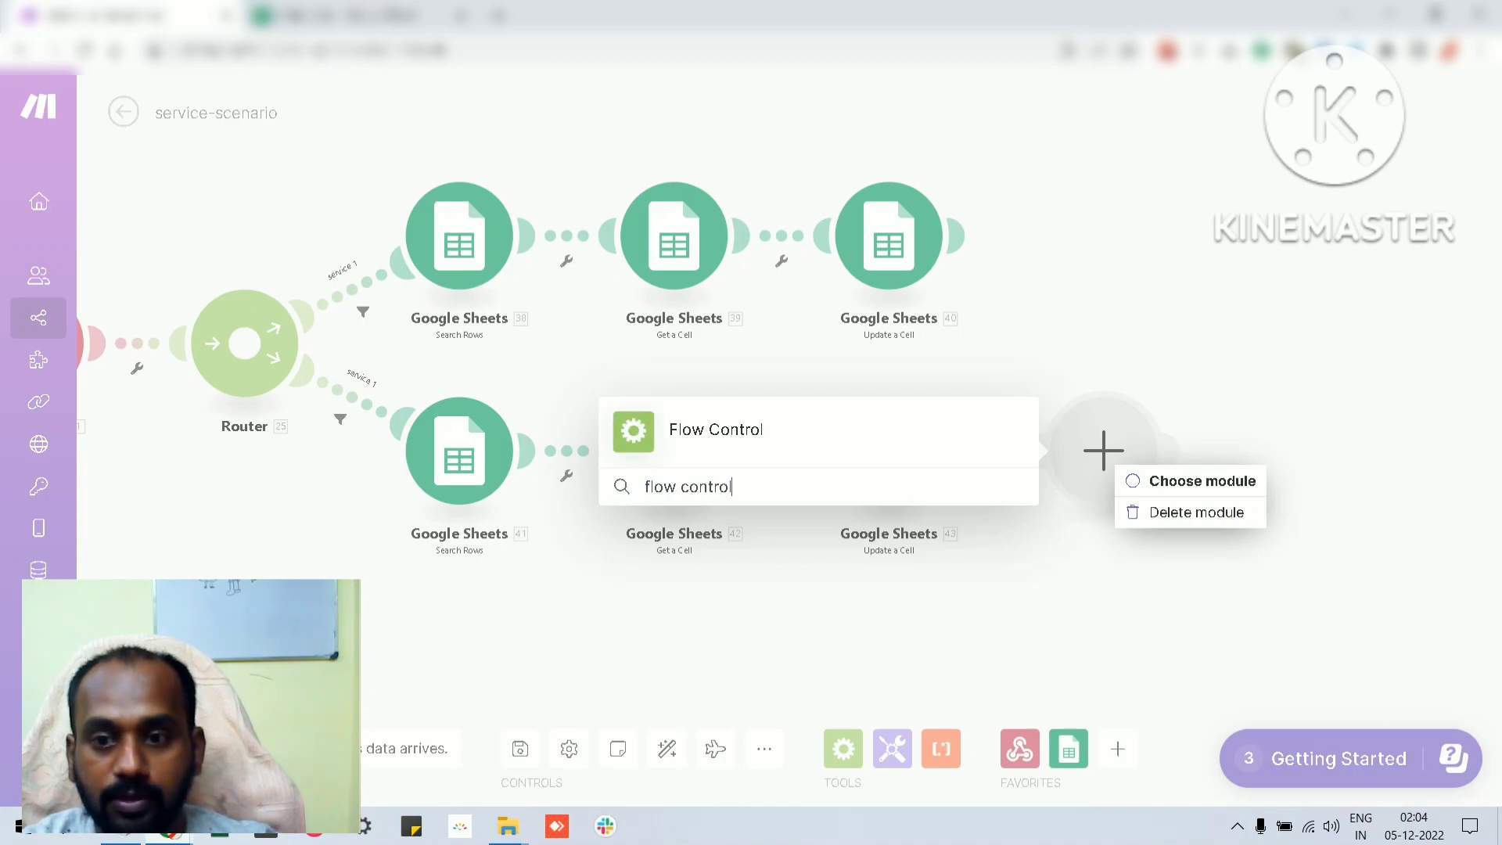
key("Return")
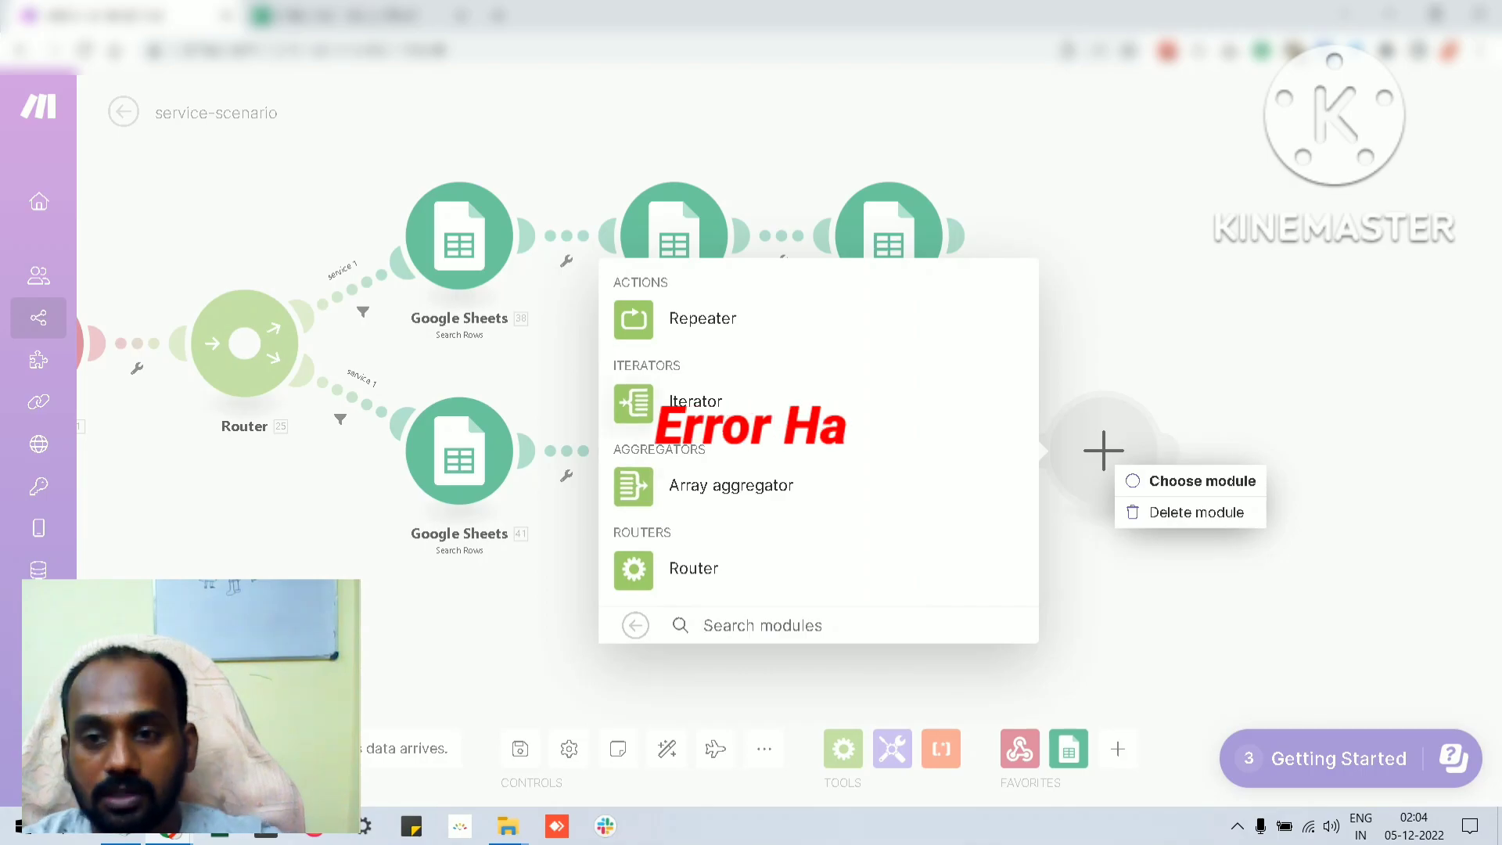
key("Escape")
Add an error handler with the Ignore directive to the lower route's Update a Cell module
right_click(900, 453)
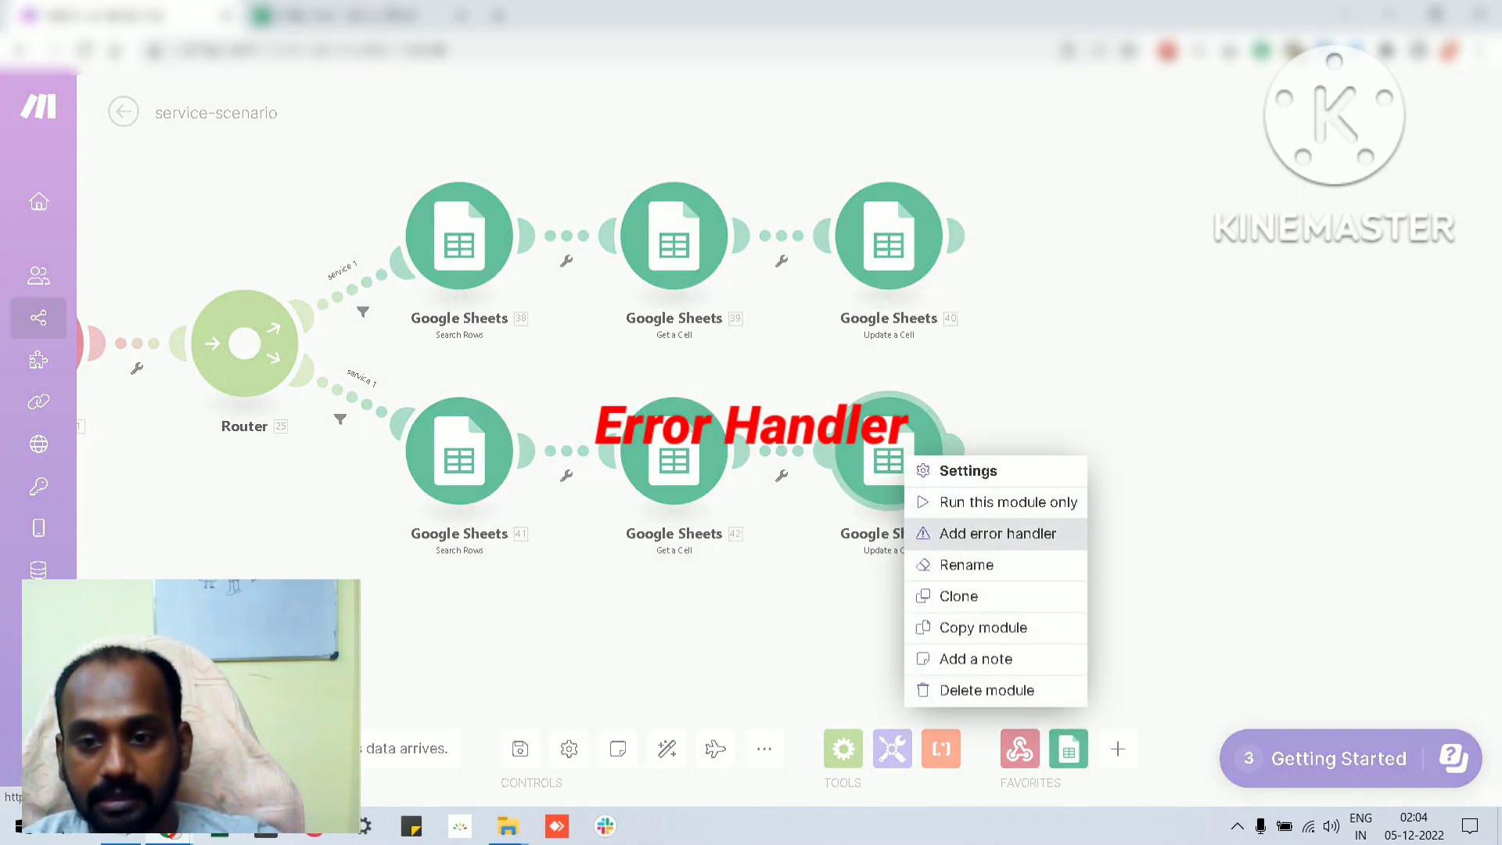
left_click(998, 533)
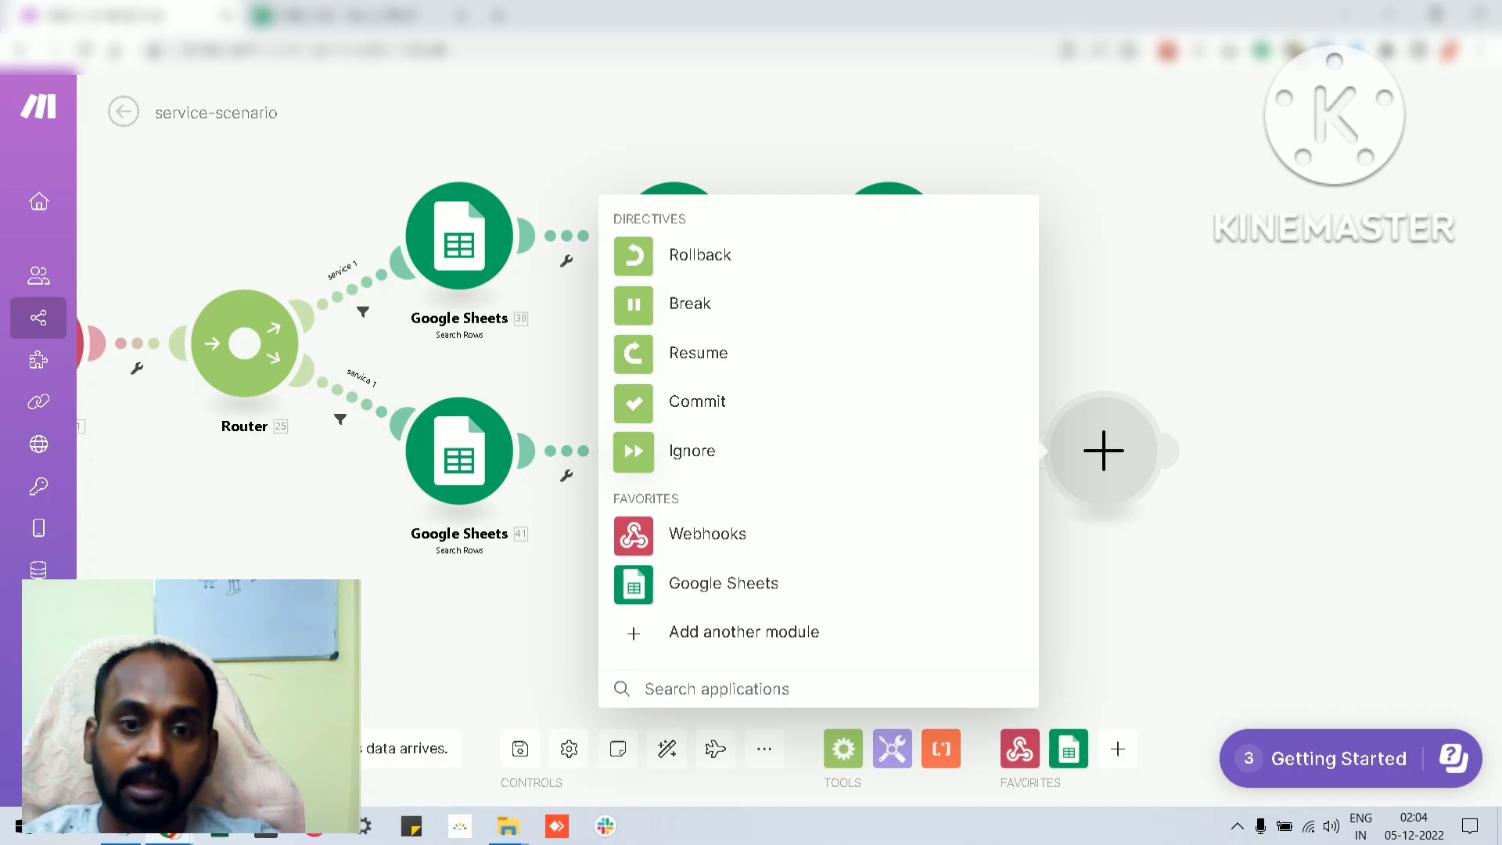
left_click(692, 451)
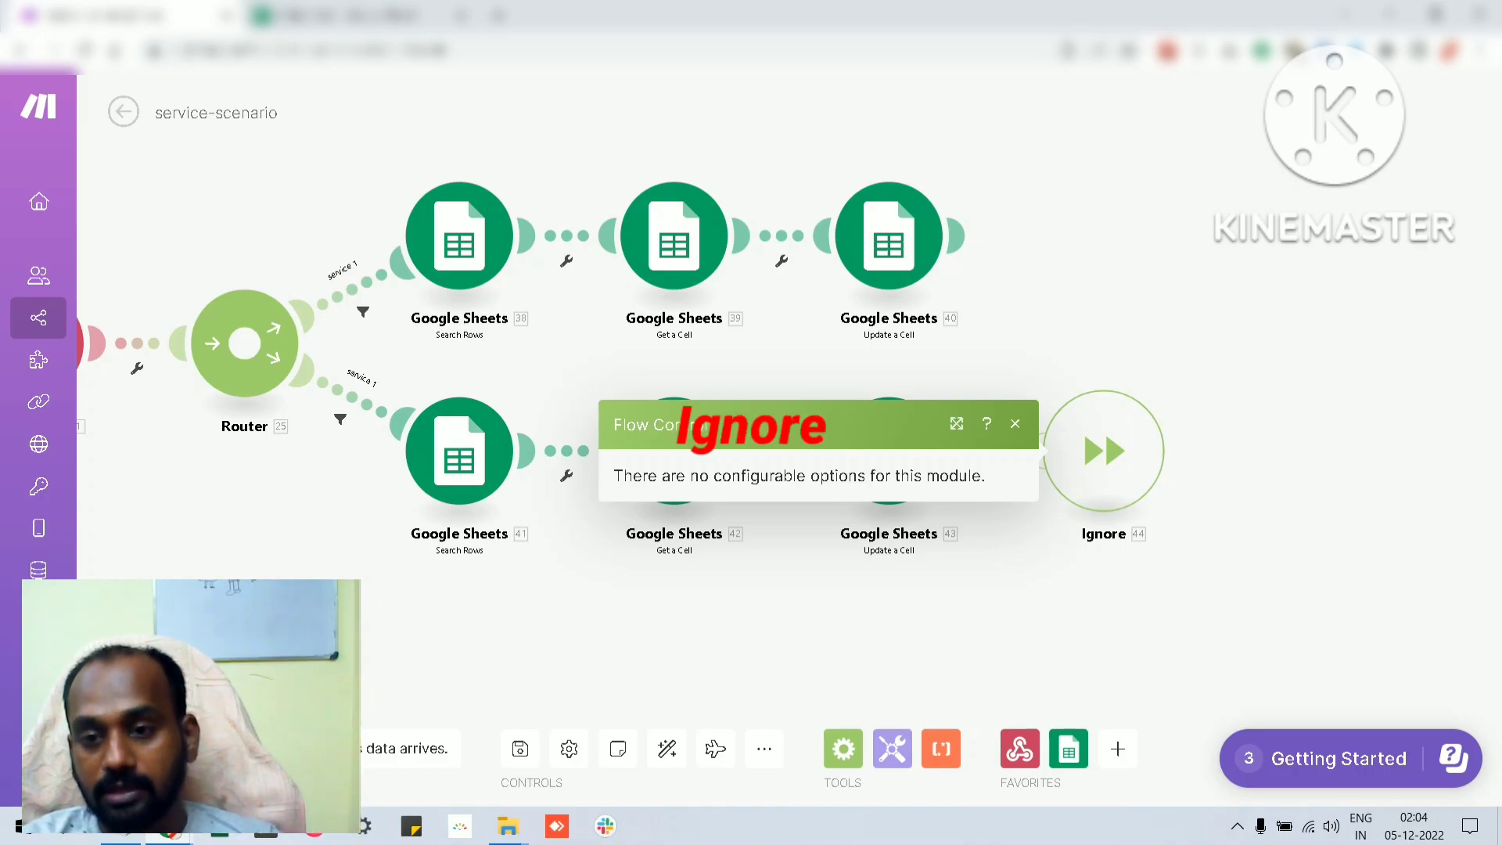
key("Escape")
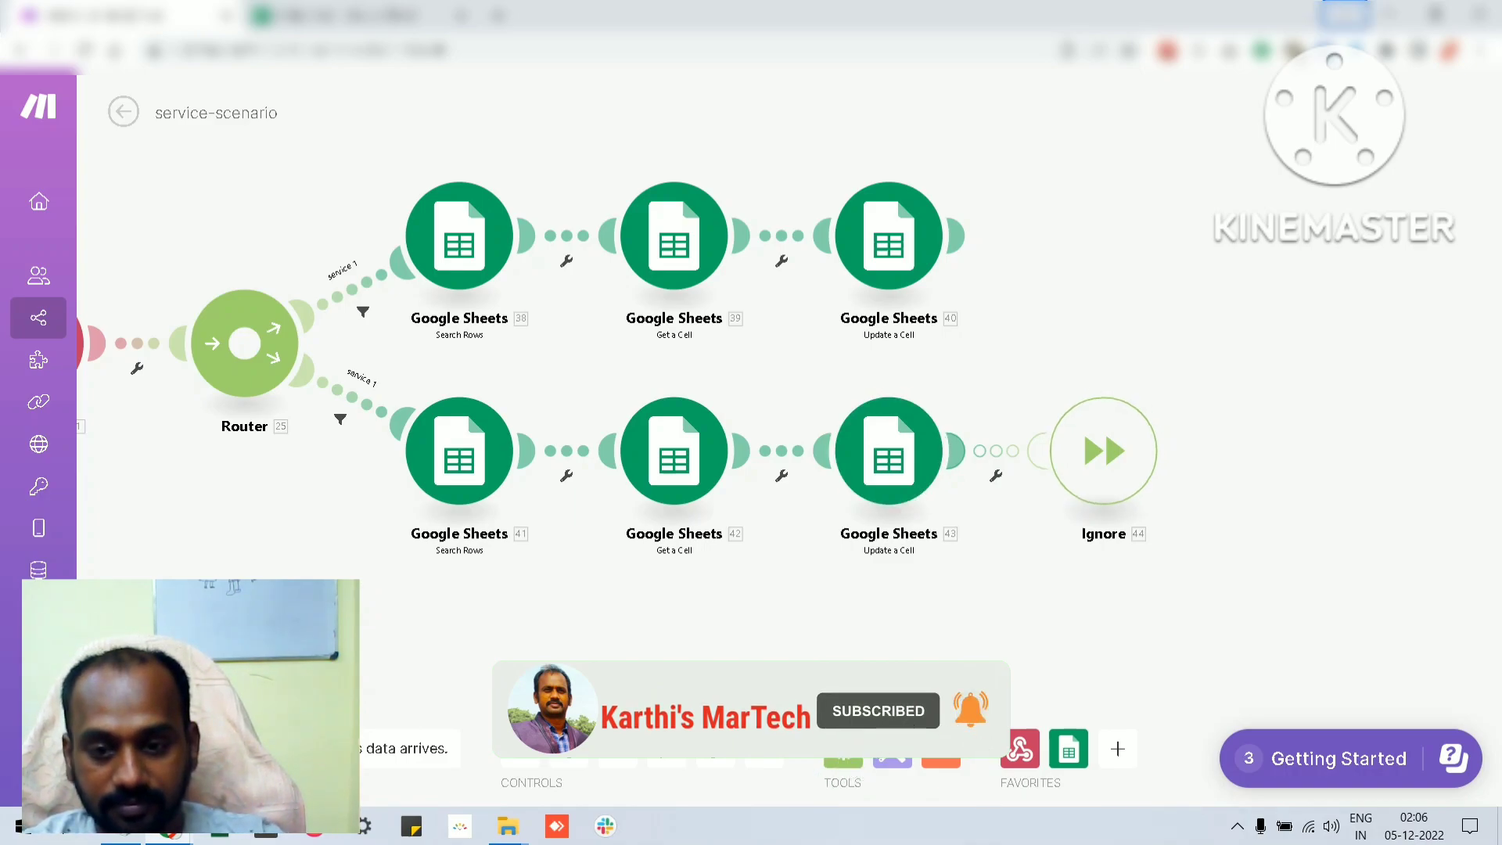
left_click(1236, 826)
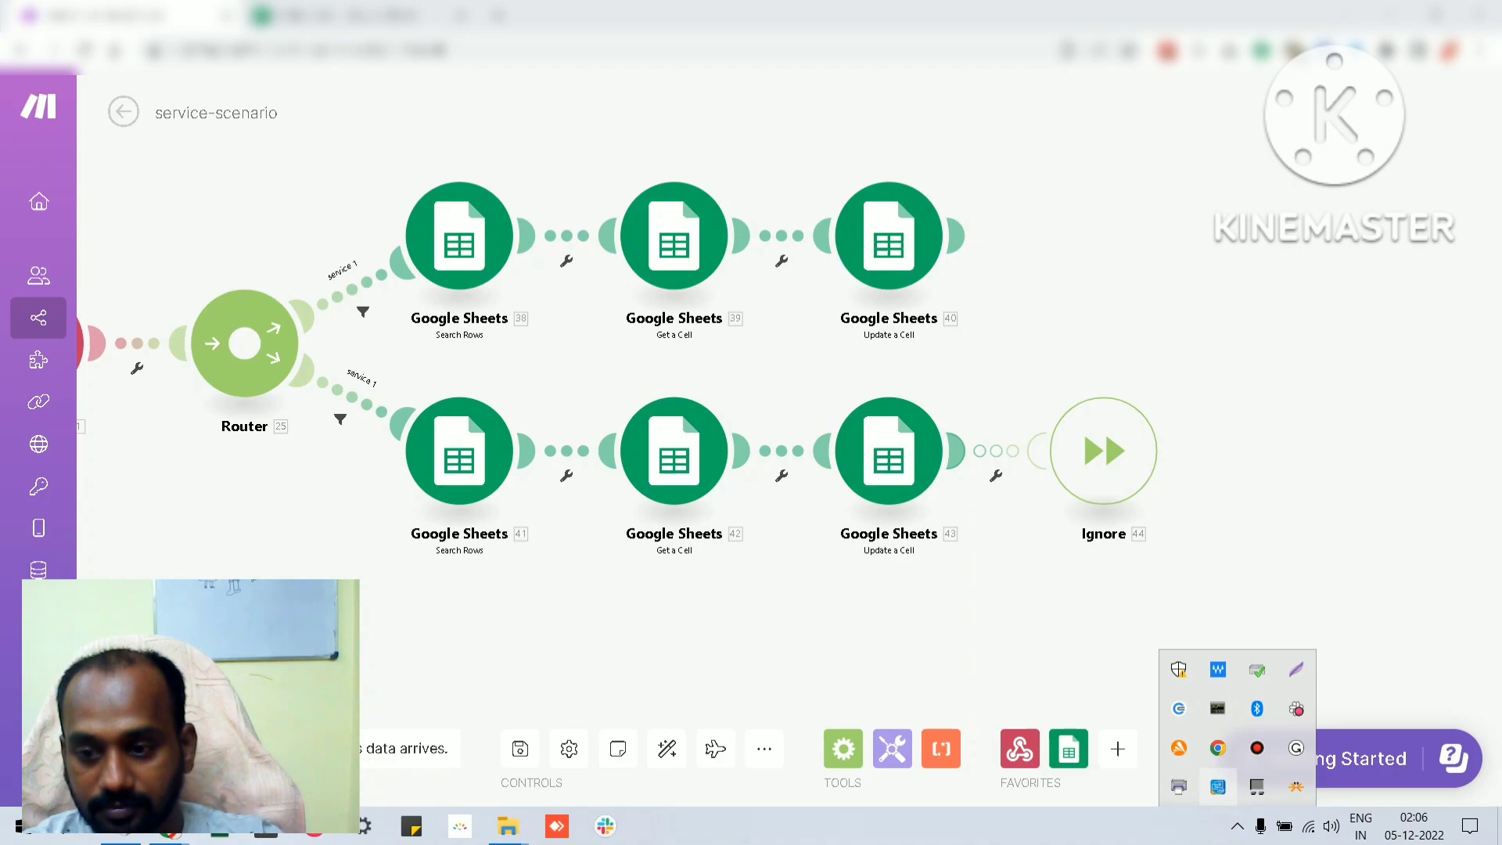
left_click(1257, 748)
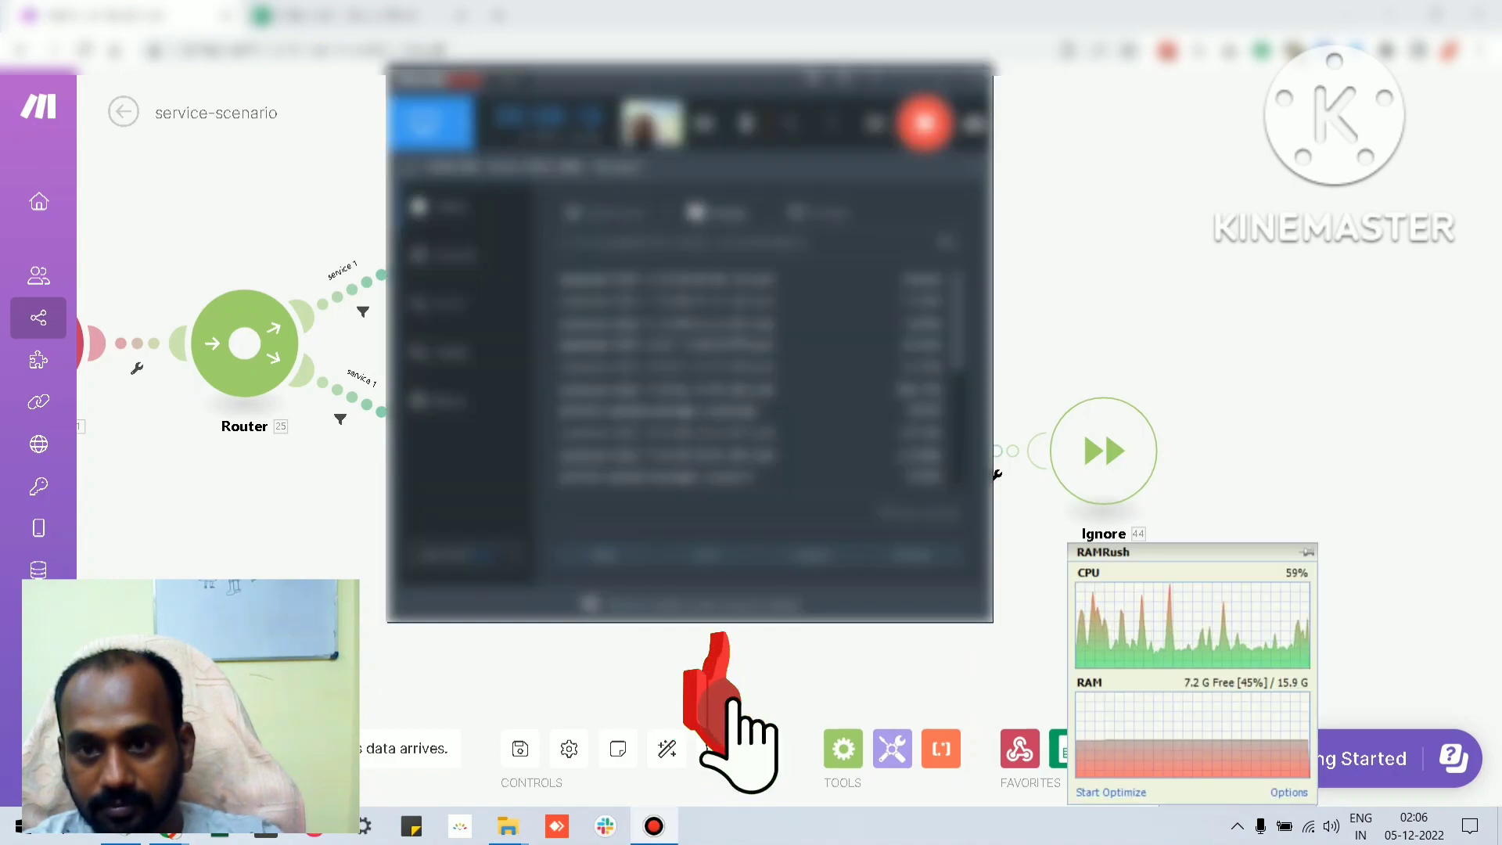